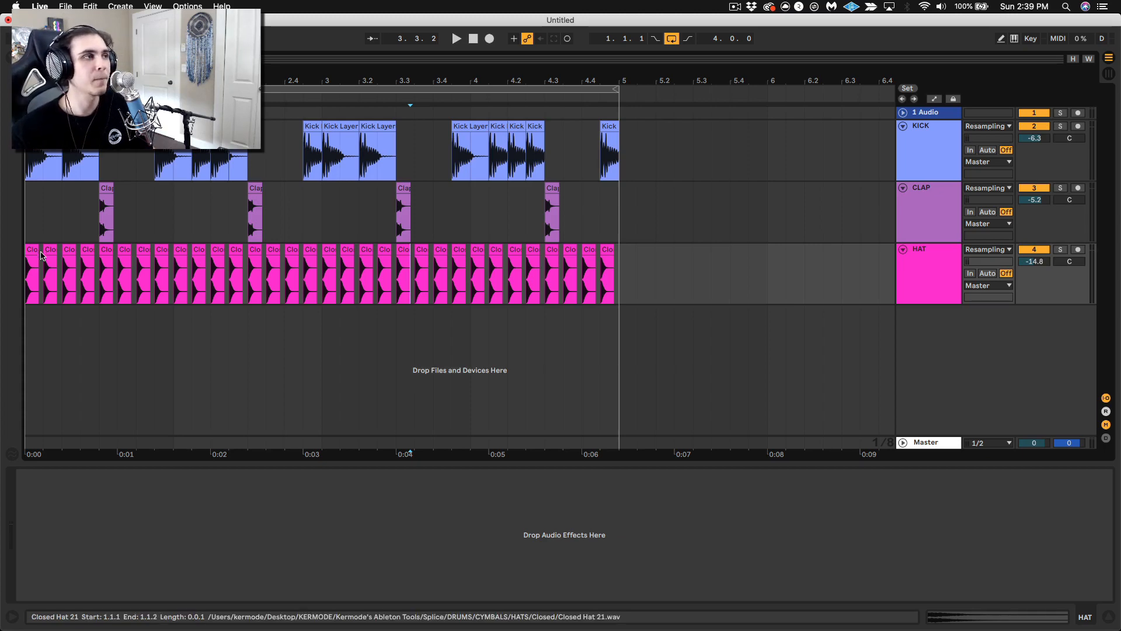
Step: Play the drum loop from the start of the arrangement to audition the kick, clap and hat pattern
{"action": "left_click", "coordinate": [30, 226]}
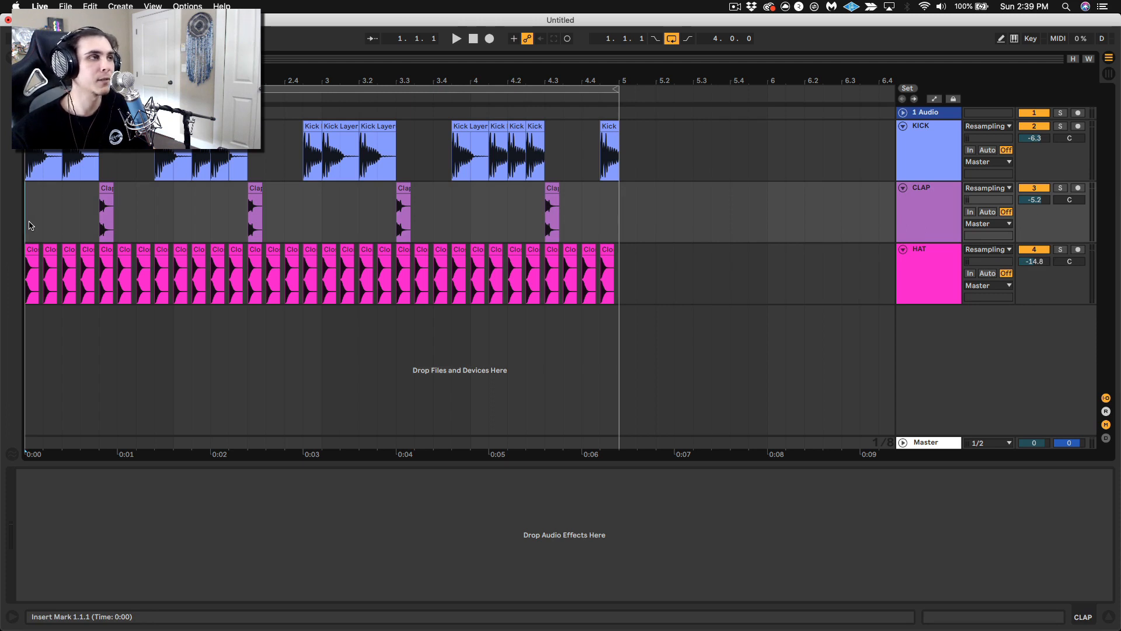
{"action": "key", "text": "space"}
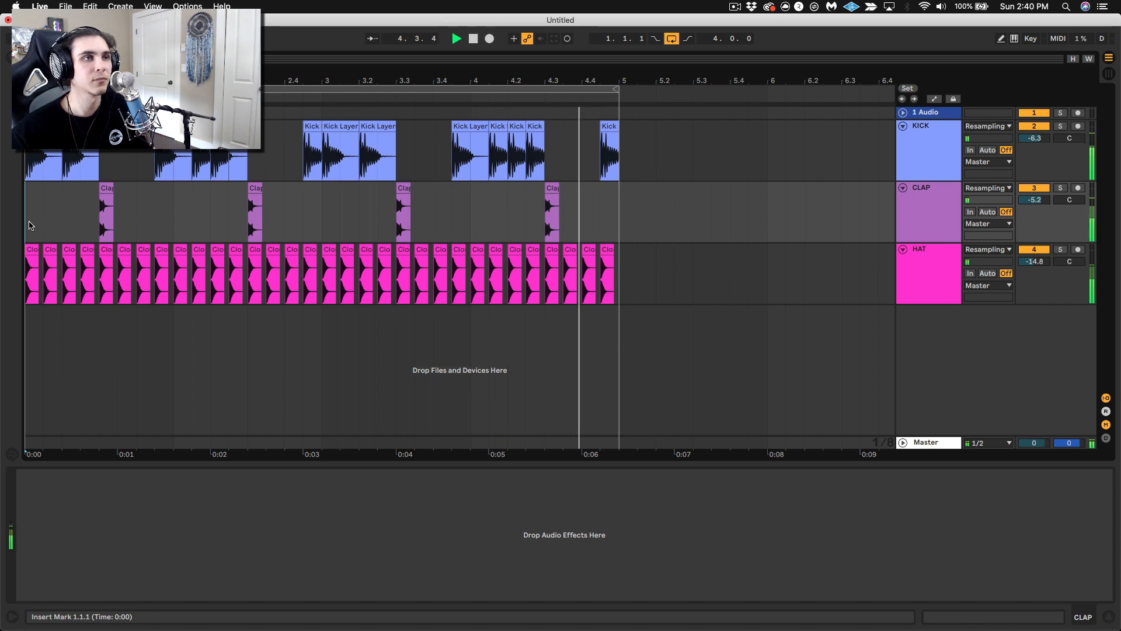
{"action": "key", "text": "space"}
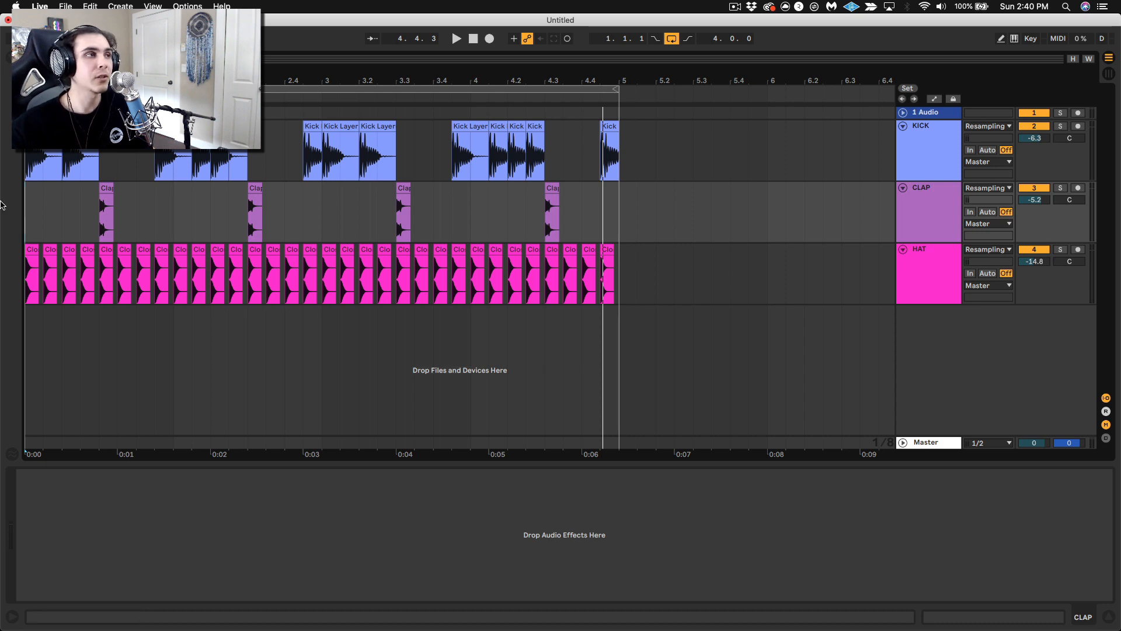
Step: Find Utility among the audio effects and load it onto the CLAP track
{"action": "key", "text": "super+alt+b"}
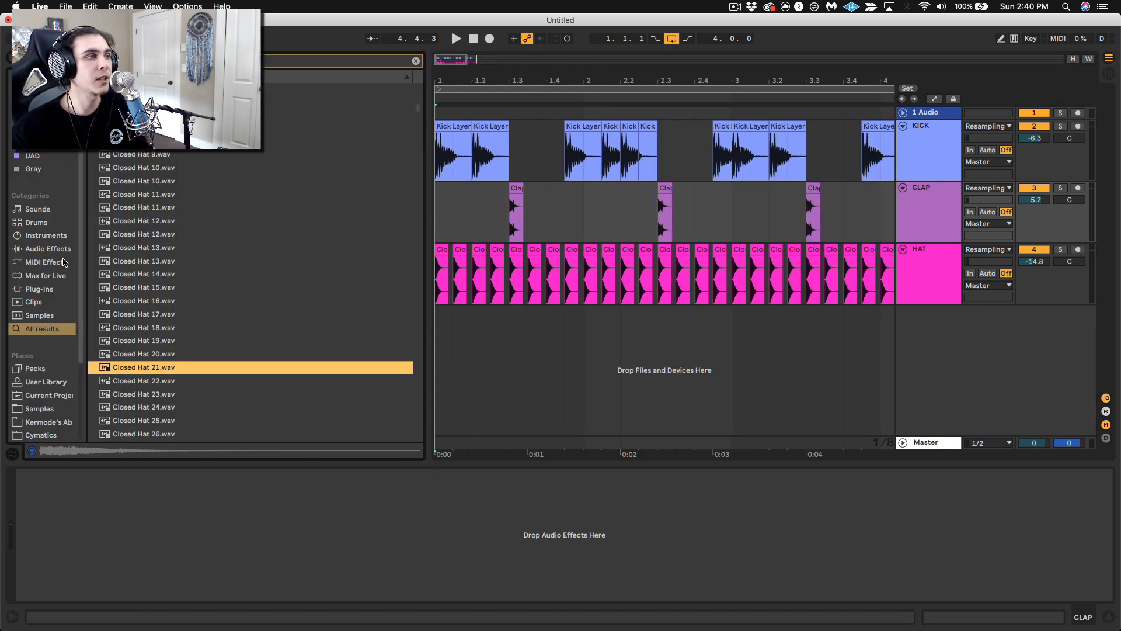
{"action": "left_click", "coordinate": [60, 261]}
{"action": "left_click", "coordinate": [48, 248]}
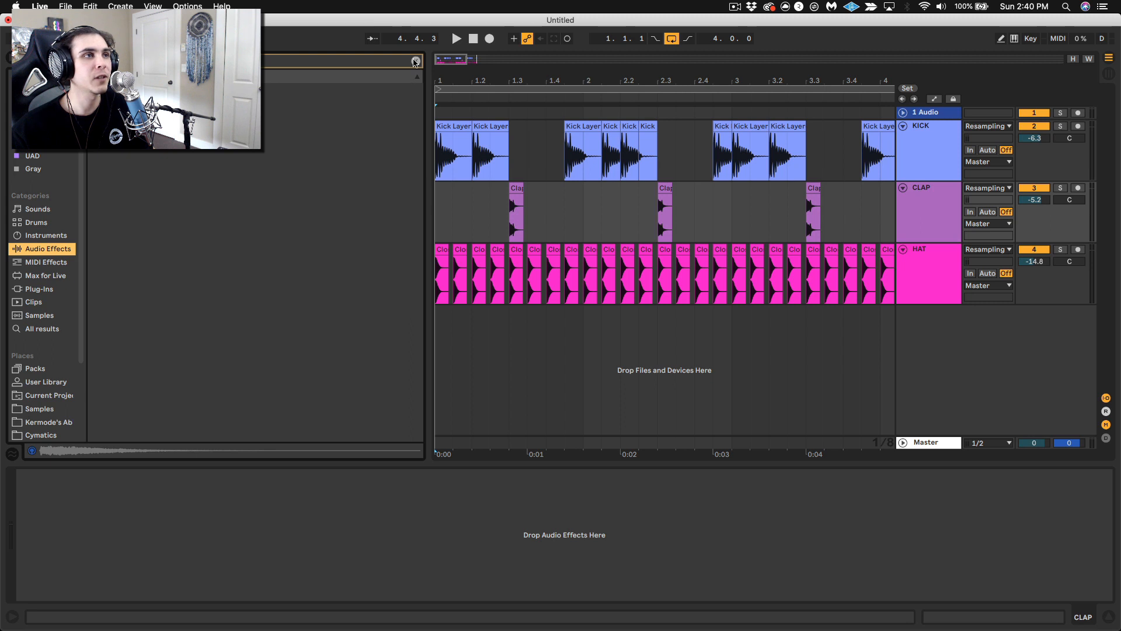
{"action": "left_click", "coordinate": [133, 195]}
{"action": "scroll", "coordinate": [131, 403], "scroll_direction": "down", "scroll_amount": 5}
{"action": "double_click", "coordinate": [114, 431]}
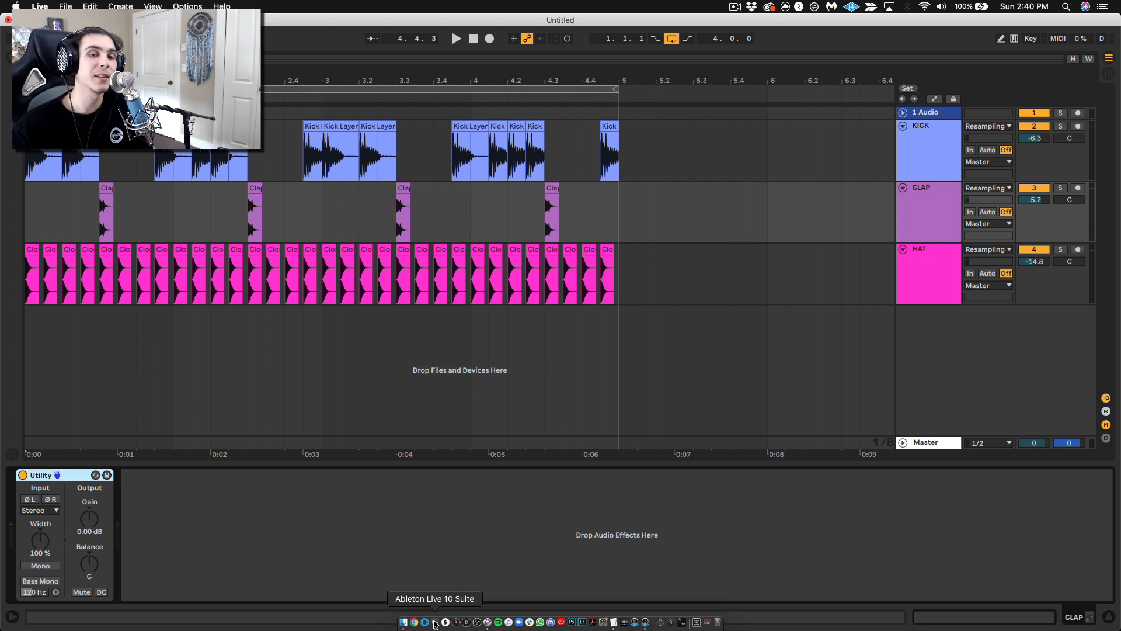
Step: Group the Utility into an Audio Effect Rack and map its Gain to Macro 1
{"action": "key", "text": "super+g"}
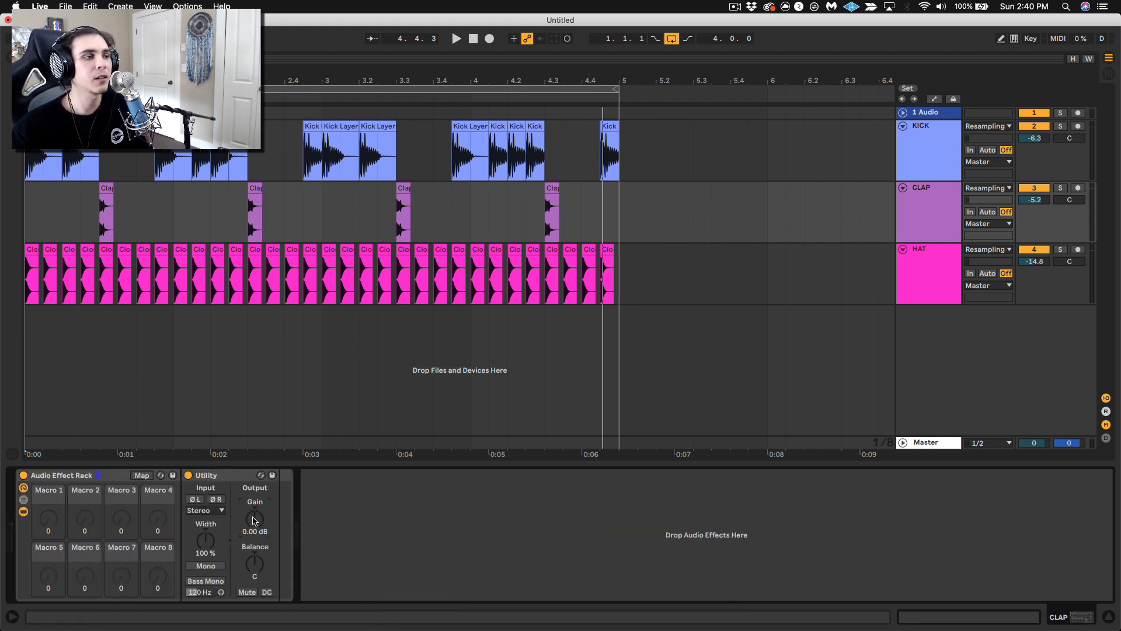
{"action": "right_click", "coordinate": [255, 515]}
{"action": "left_click", "coordinate": [282, 437]}
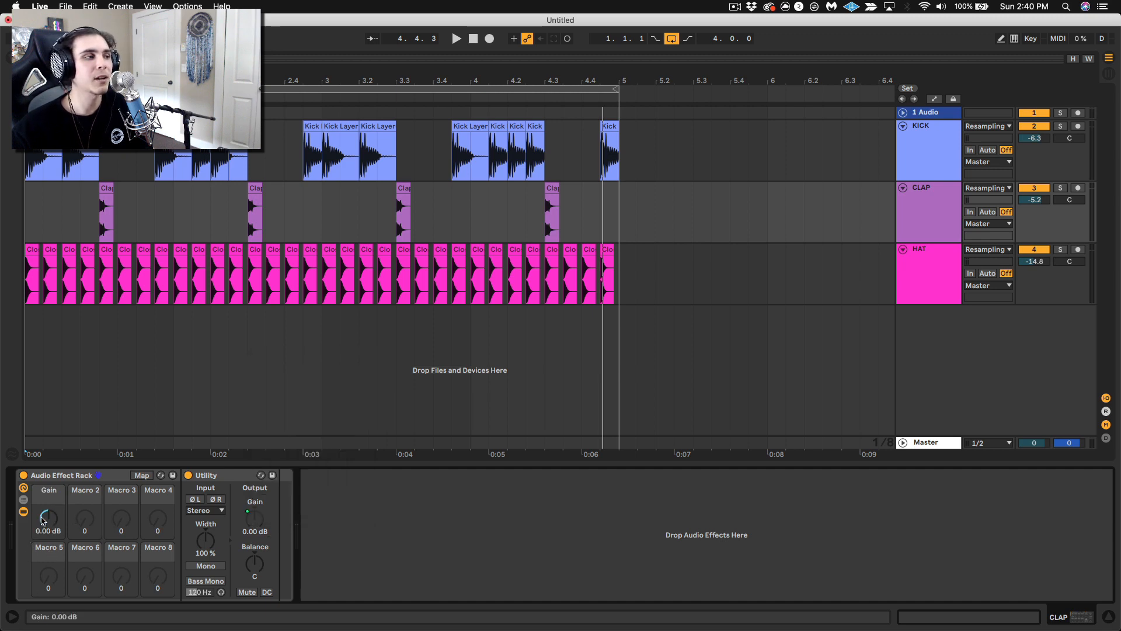
Step: Limit the Gain macro mapping to a minimum of -1 dB and a maximum of 1 dB
{"action": "left_click", "coordinate": [139, 475]}
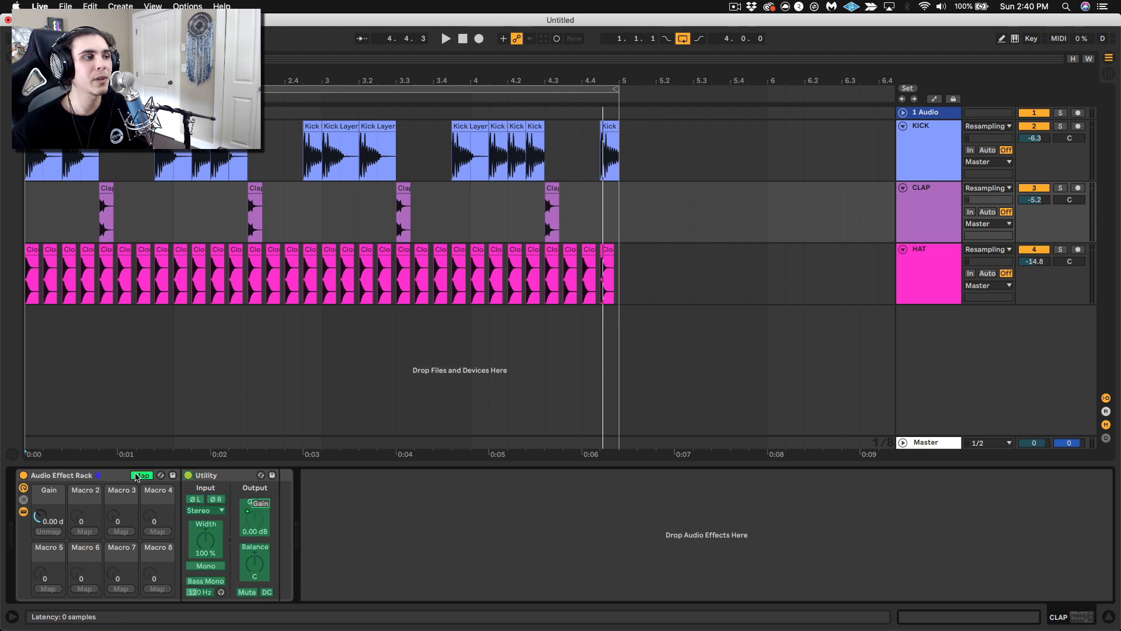
{"action": "left_click", "coordinate": [11, 57]}
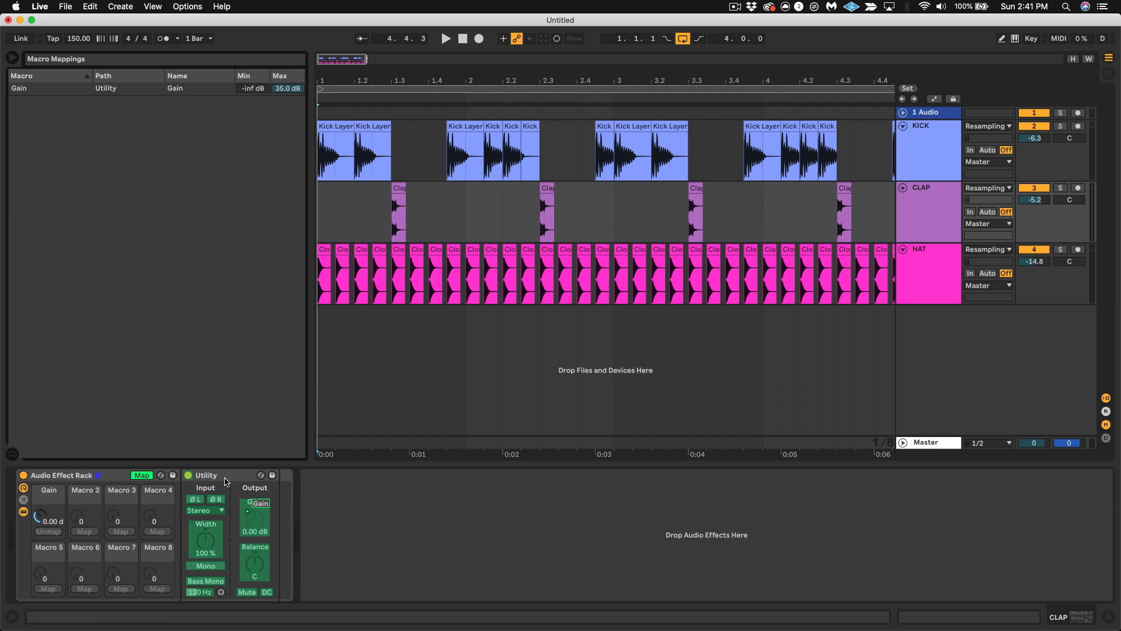
{"action": "left_click", "coordinate": [262, 91]}
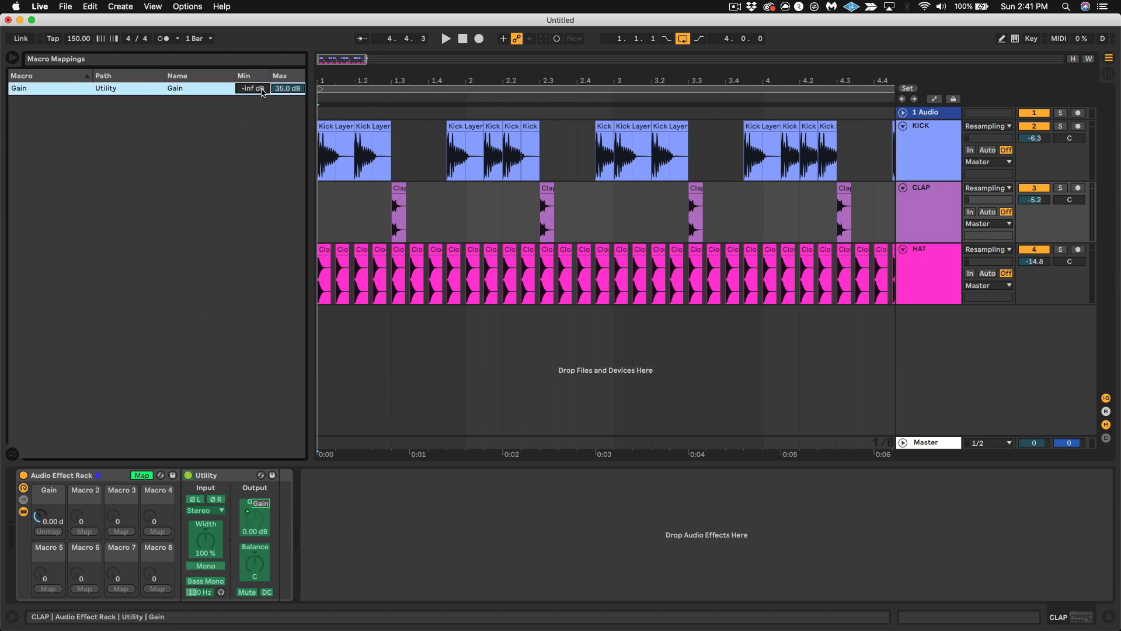
{"action": "type", "text": "-2"}
{"action": "key", "text": "Return"}
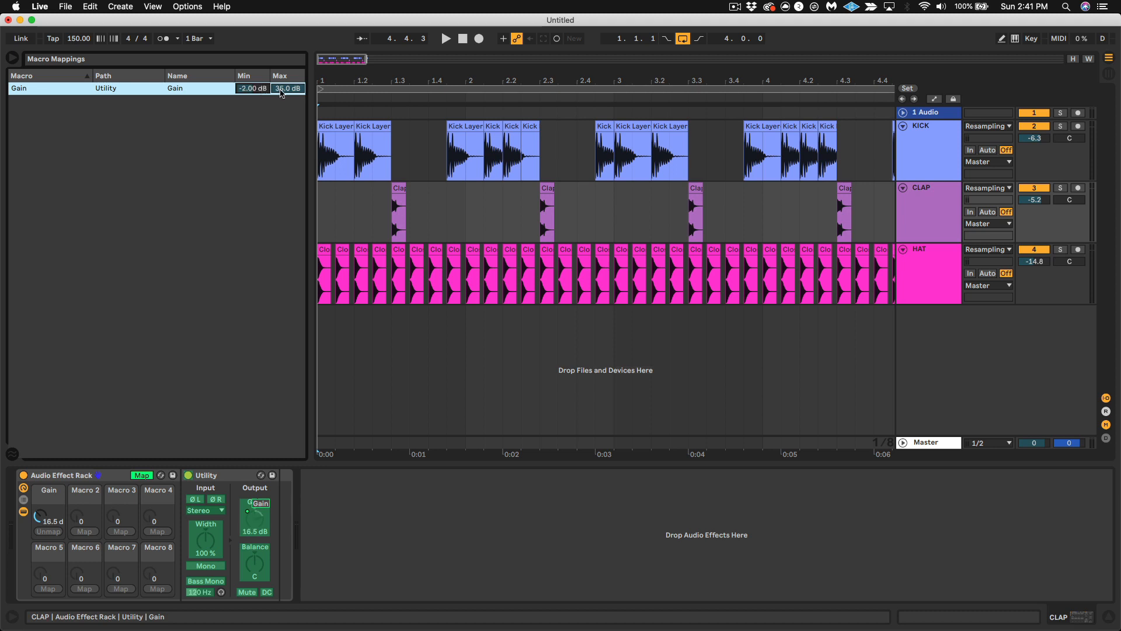
{"action": "left_click", "coordinate": [280, 92]}
{"action": "type", "text": "-1"}
{"action": "key", "text": "Return"}
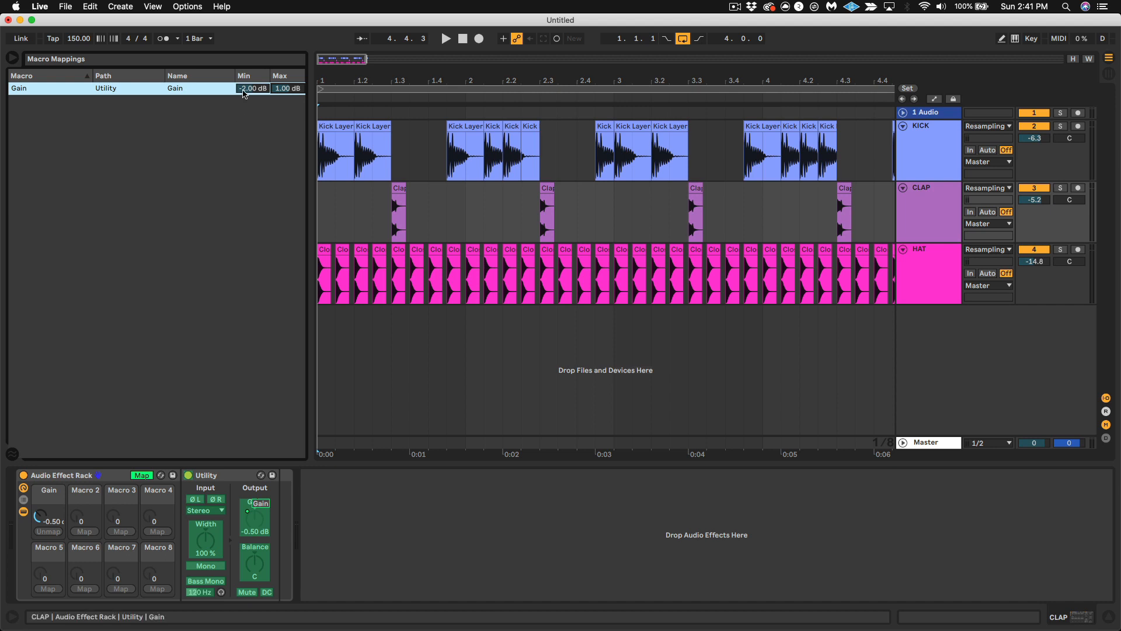
{"action": "left_click", "coordinate": [244, 89]}
{"action": "type", "text": "-1"}
{"action": "key", "text": "Return"}
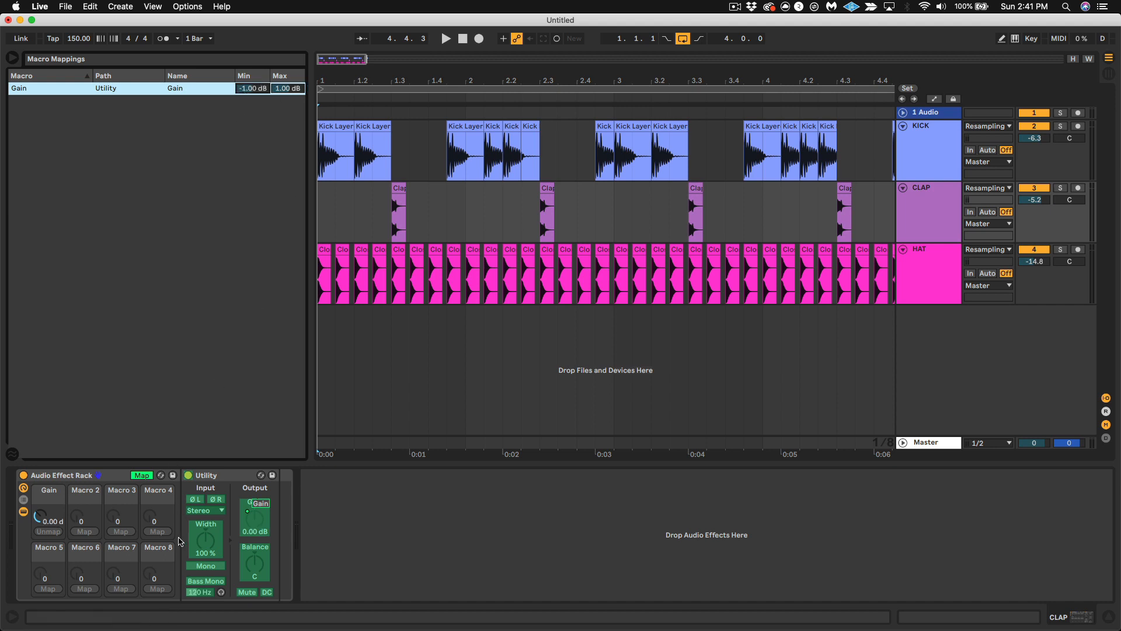
{"action": "left_click", "coordinate": [142, 475]}
Step: Place the Audio Effect Rack containing the Utility on the HAT track
{"action": "left_click", "coordinate": [450, 253]}
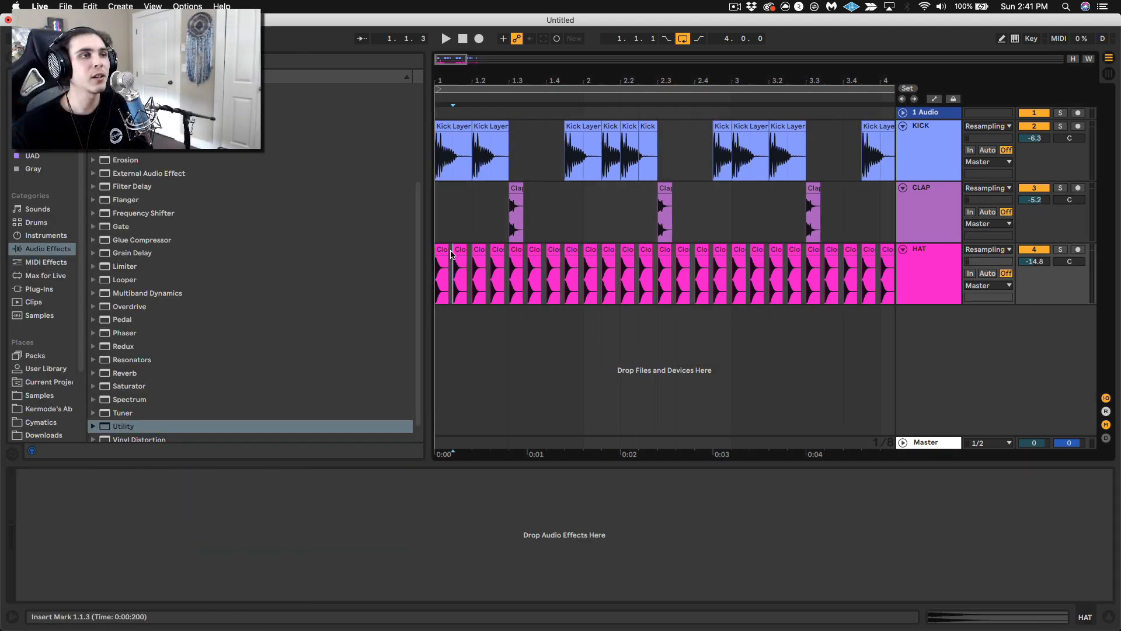
{"action": "left_click", "coordinate": [445, 250]}
{"action": "left_click_drag", "start_coordinate": [481, 77], "coordinate": [449, 57]}
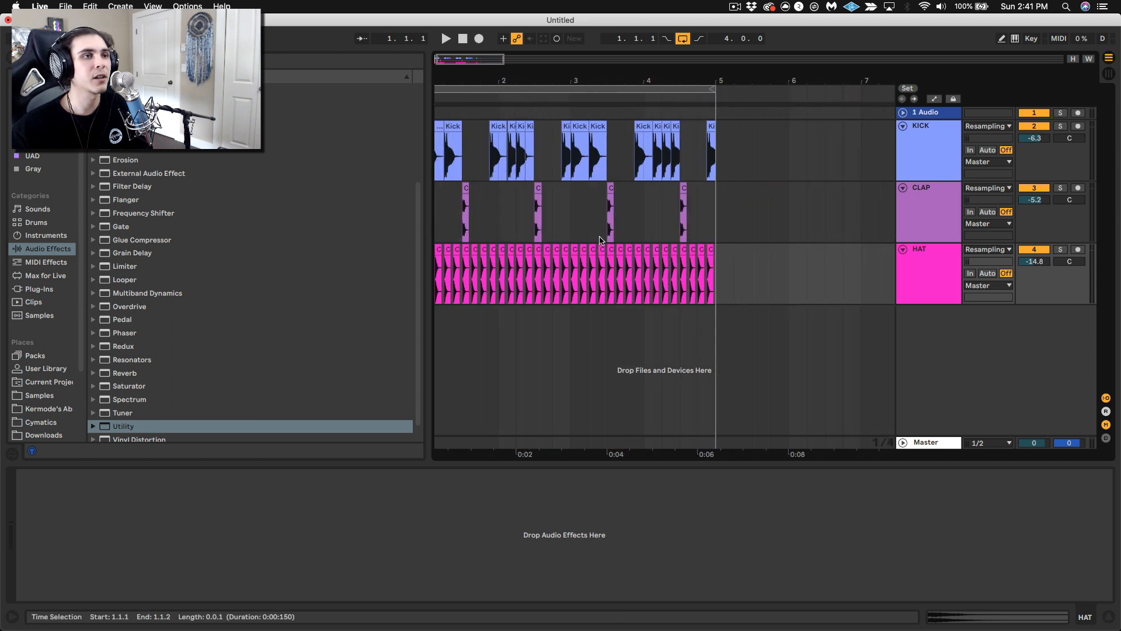
{"action": "left_click", "coordinate": [904, 263]}
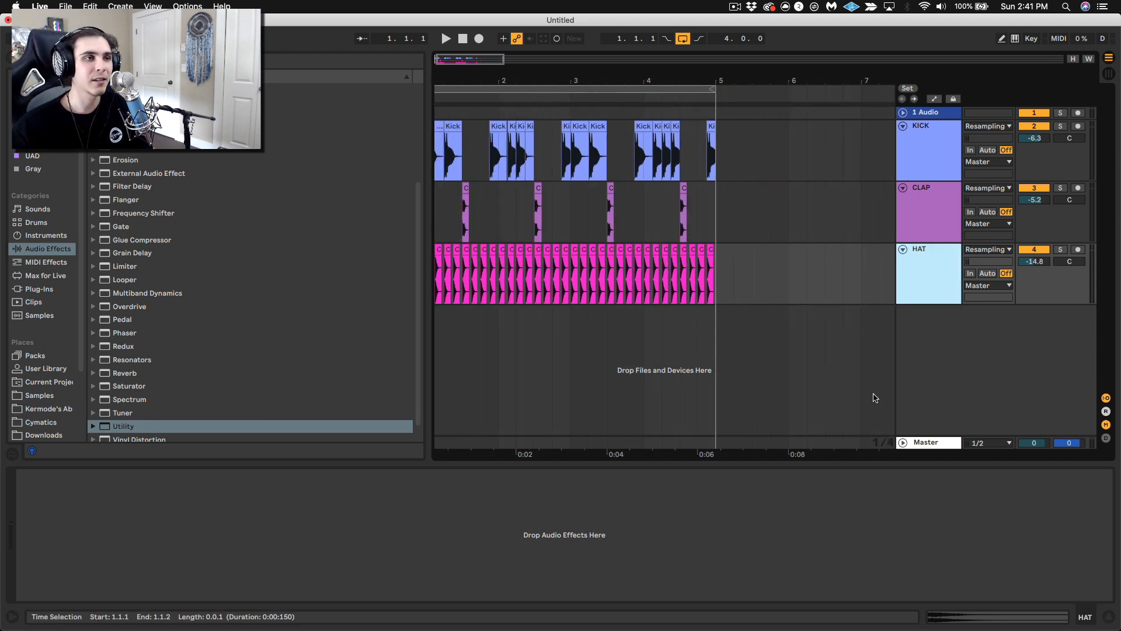
{"action": "left_click", "coordinate": [910, 271]}
{"action": "left_click", "coordinate": [910, 271]}
{"action": "left_click", "coordinate": [911, 271]}
Step: Lower the HAT rack's Gain macro to -1.00 dB and record live movements of it as automation over the loop
{"action": "left_click_drag", "start_coordinate": [48, 518], "coordinate": [48, 560]}
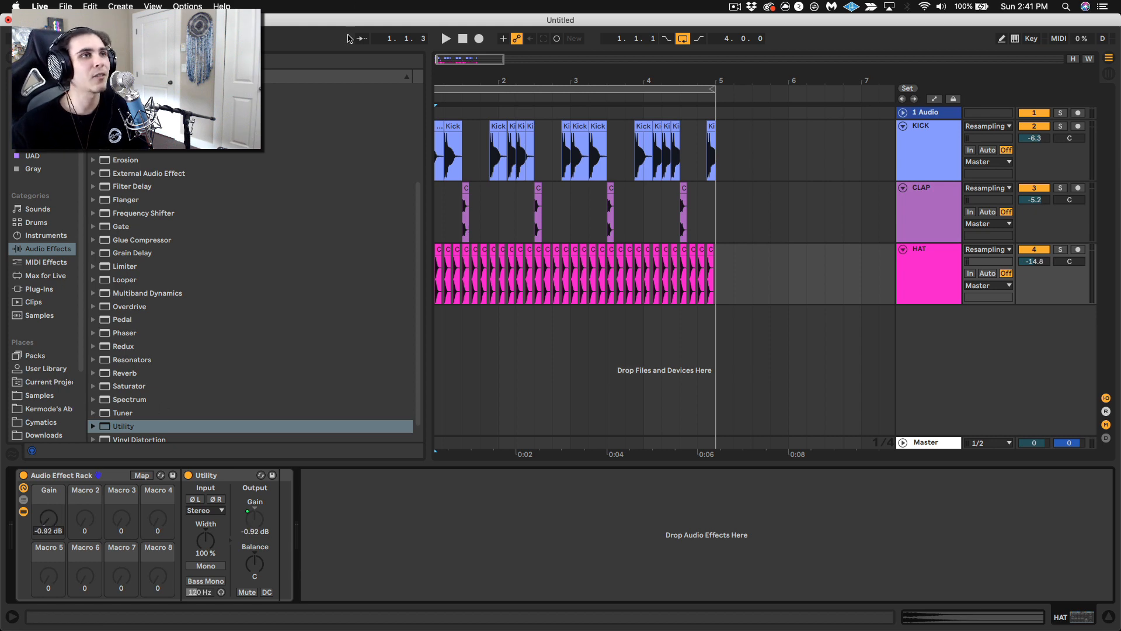
{"action": "left_click_drag", "start_coordinate": [47, 519], "coordinate": [47, 525]}
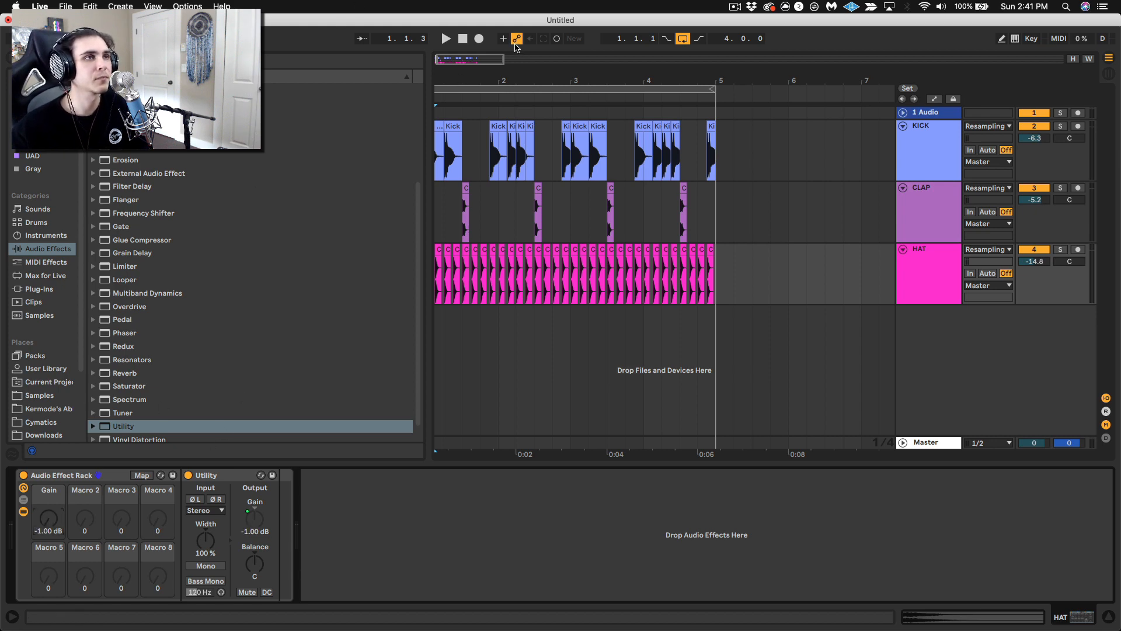
{"action": "left_click", "coordinate": [479, 38]}
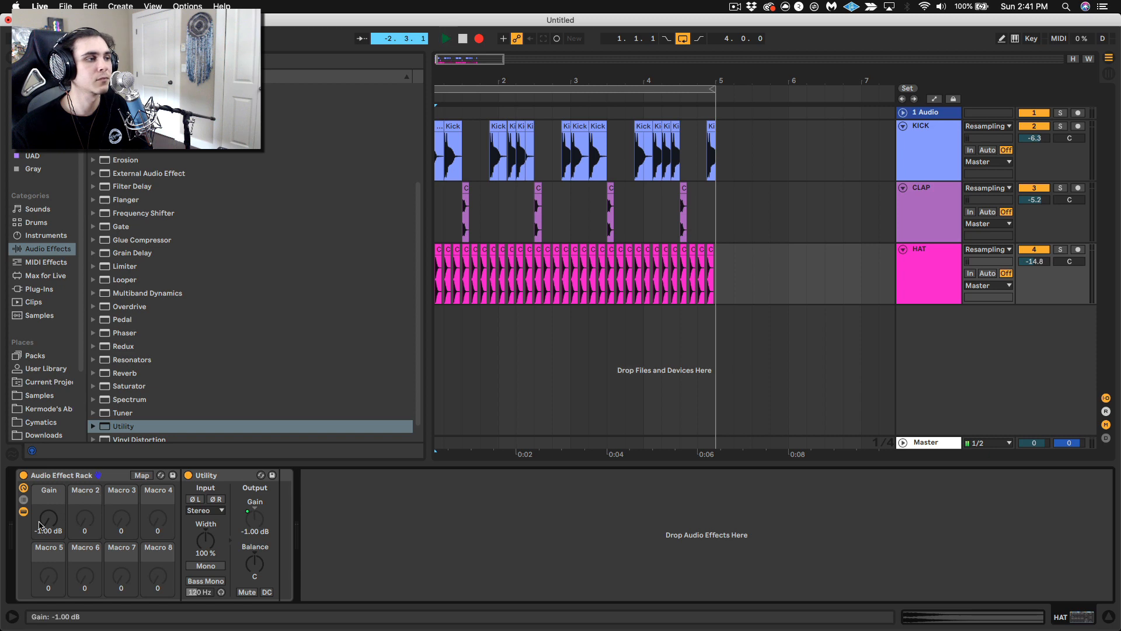
{"action": "mouse_move", "coordinate": [48, 518]}
{"action": "left_mouse_down"}
{"action": "mouse_move", "coordinate": [48, 499]}
{"action": "mouse_move", "coordinate": [48, 511]}
{"action": "left_mouse_up"}
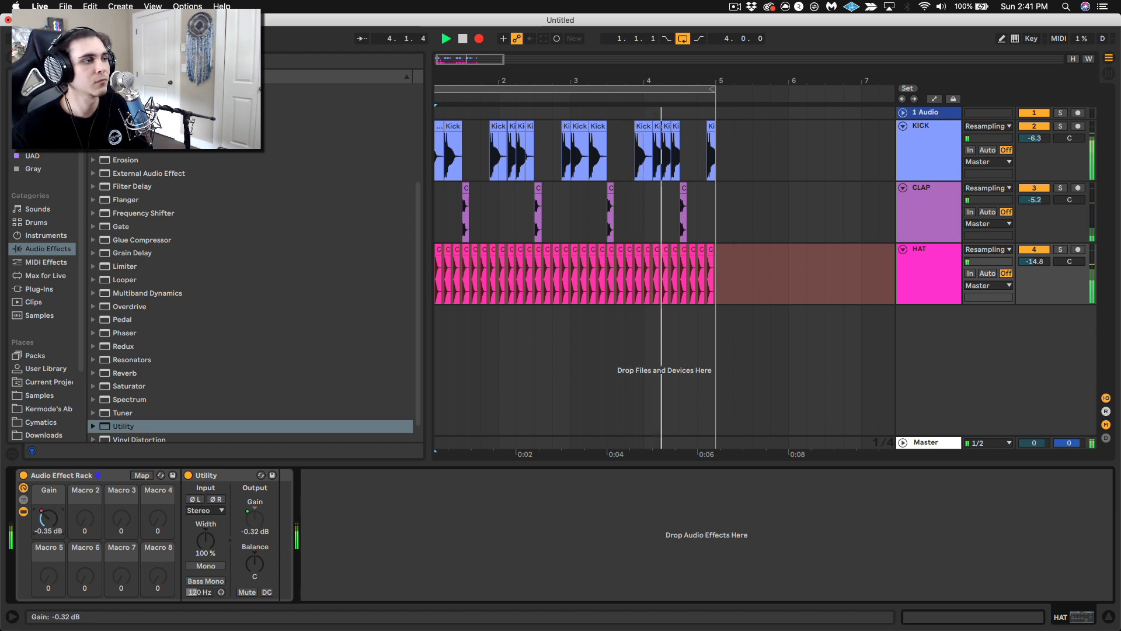
{"action": "key", "text": "space"}
Step: Play back the loop from its beginning to check the recorded hat gain automation
{"action": "left_click", "coordinate": [437, 248]}
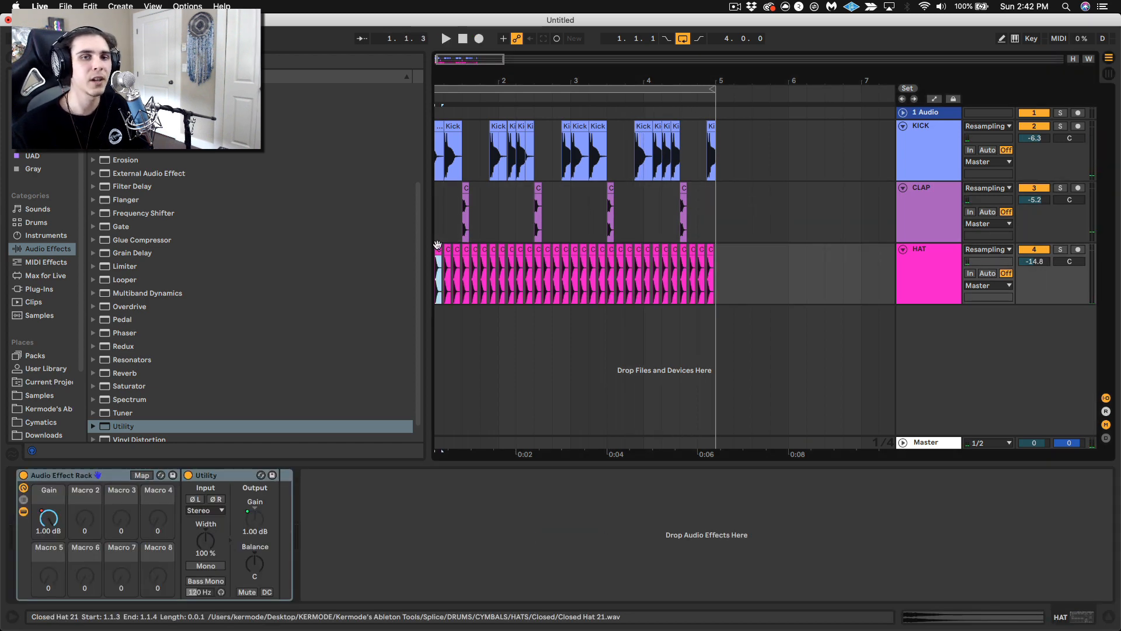
{"action": "key", "text": "space"}
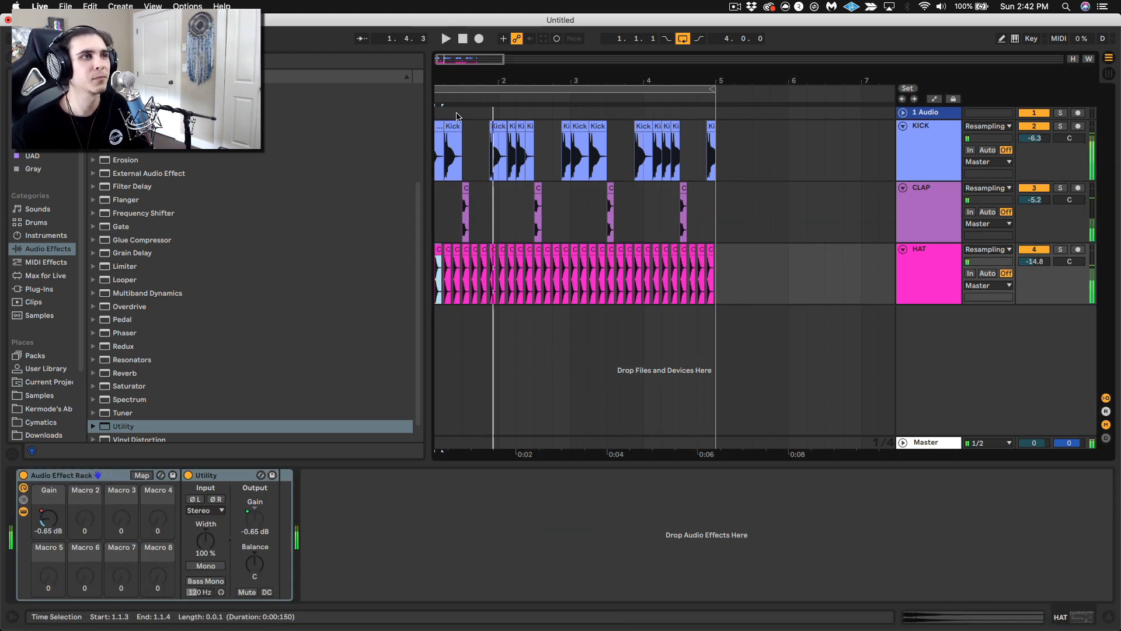
{"action": "key", "text": "space"}
{"action": "left_click", "coordinate": [435, 127]}
{"action": "key", "text": "space"}
{"action": "left_click_drag", "start_coordinate": [455, 81], "coordinate": [464, 82]}
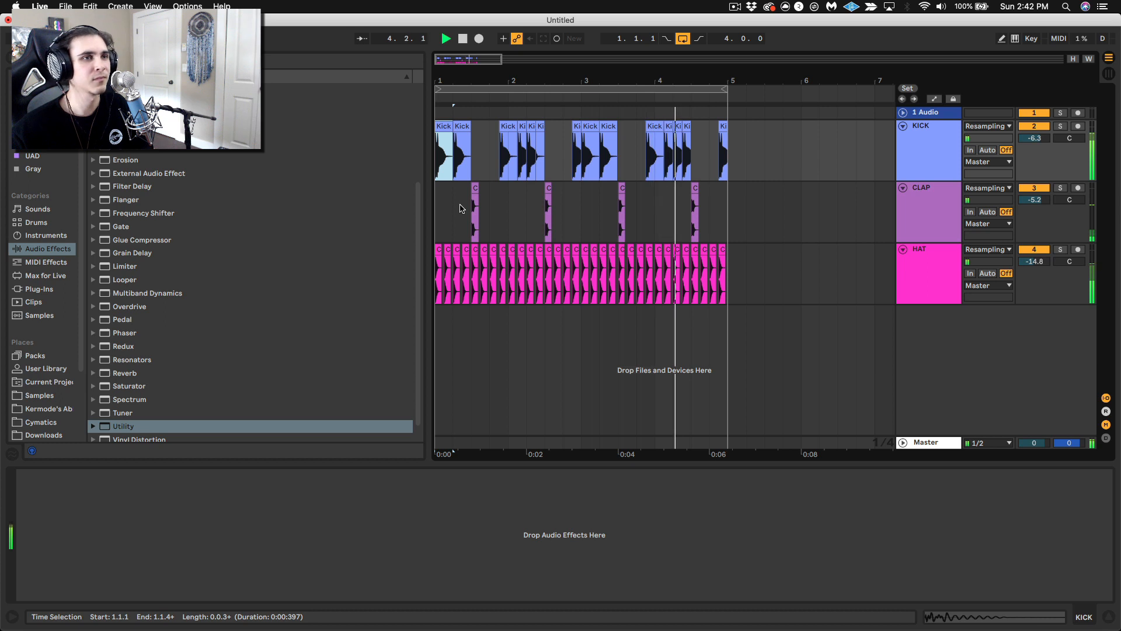
{"action": "key", "text": "space"}
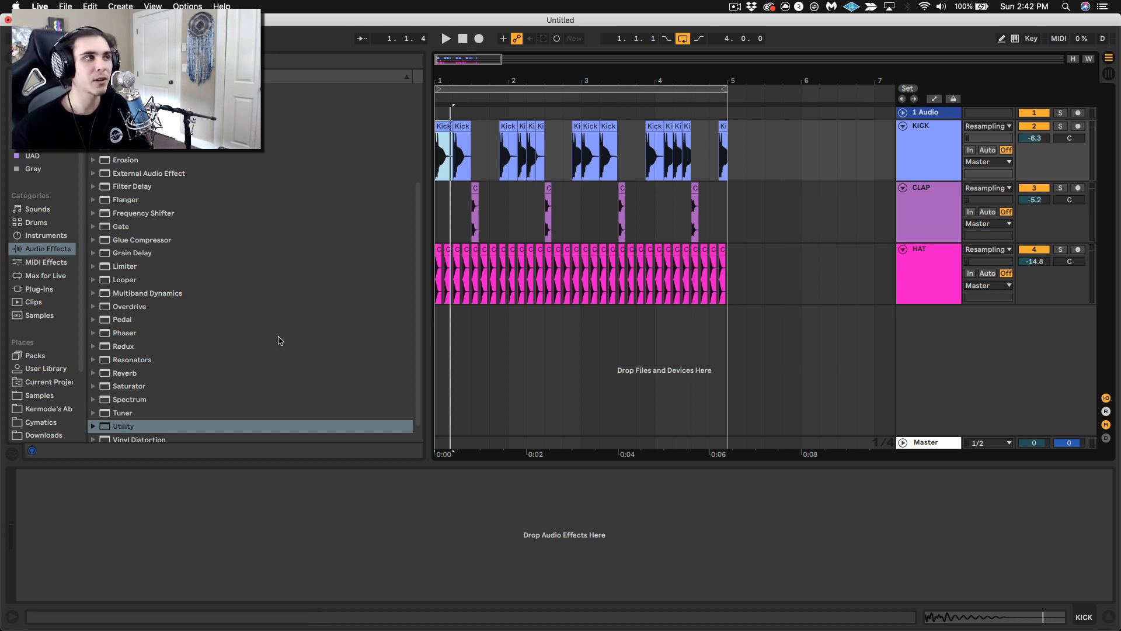
Step: Add a Delay to the HAT track and move it into the rack directly after Utility
{"action": "scroll", "coordinate": [244, 275], "scroll_direction": "up", "scroll_amount": 2}
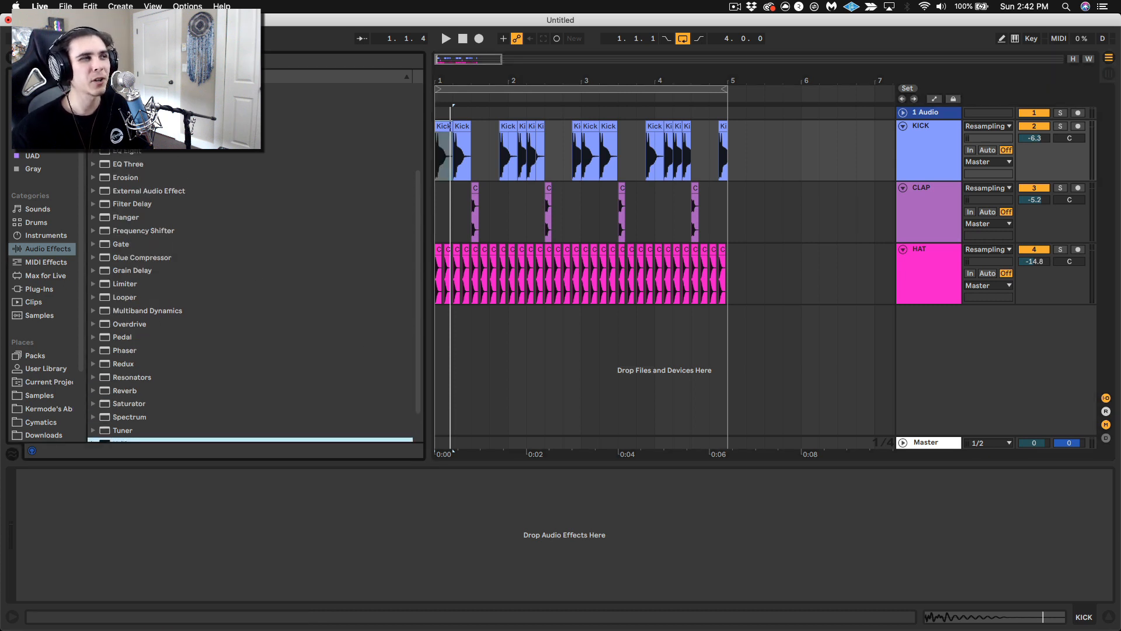
{"action": "left_click_drag", "start_coordinate": [175, 111], "coordinate": [470, 280]}
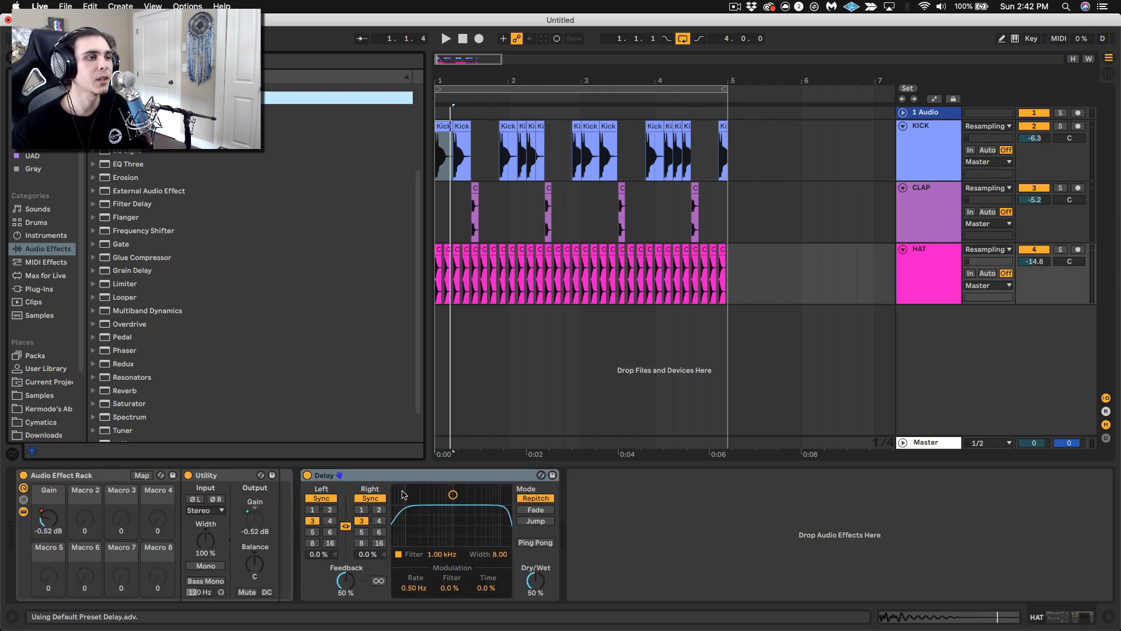
{"action": "left_click_drag", "start_coordinate": [397, 475], "coordinate": [281, 522]}
Step: Set the Delay to 100% wet, 0% feedback and Jump mode, with unsynced delay times of 1.00 ms on both channels
{"action": "left_click_drag", "start_coordinate": [513, 590], "coordinate": [527, 588]}
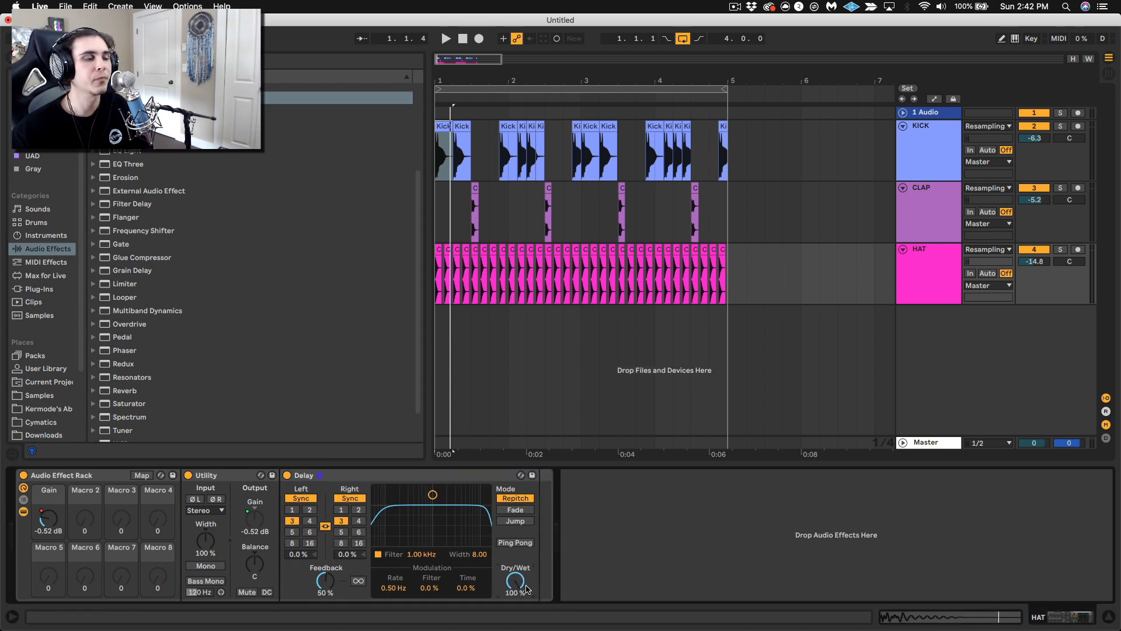
{"action": "left_click", "coordinate": [350, 498]}
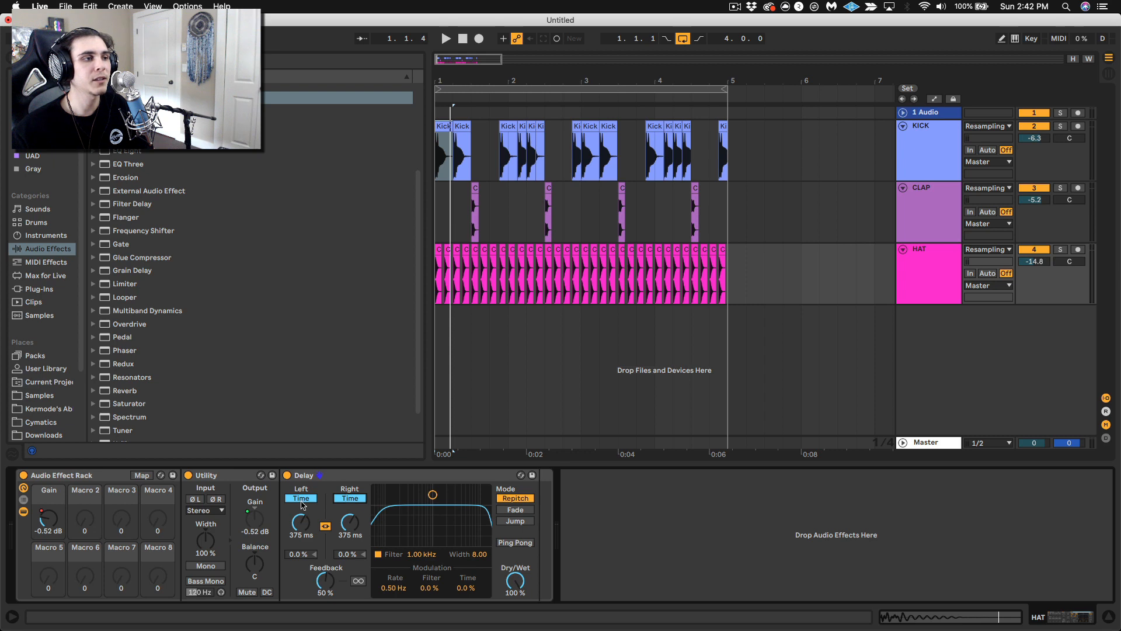
{"action": "left_click_drag", "start_coordinate": [300, 526], "coordinate": [300, 560]}
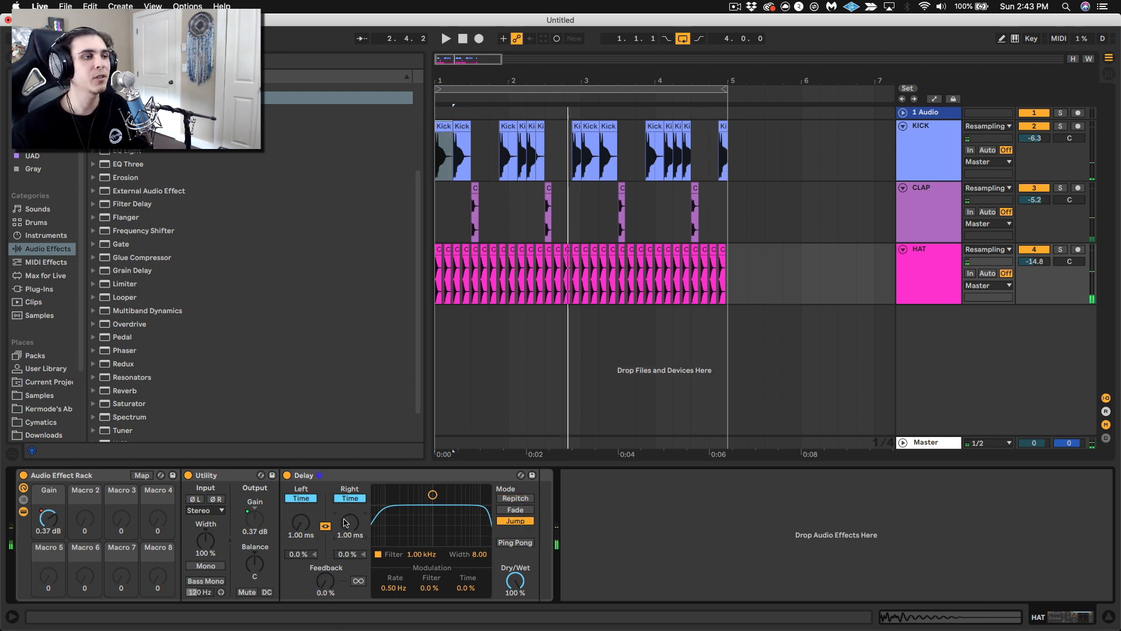
Step: Map the Delay's time to Macro 2 and limit the mapping's maximum to 5.17 ms
{"action": "right_click", "coordinate": [348, 524]}
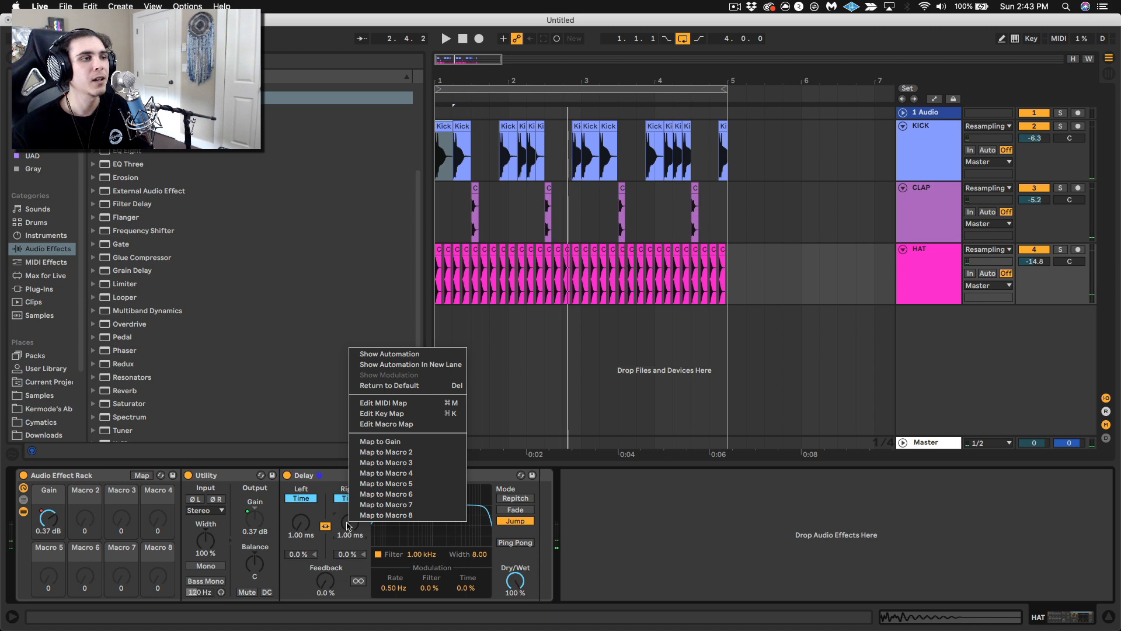
{"action": "left_click", "coordinate": [374, 453]}
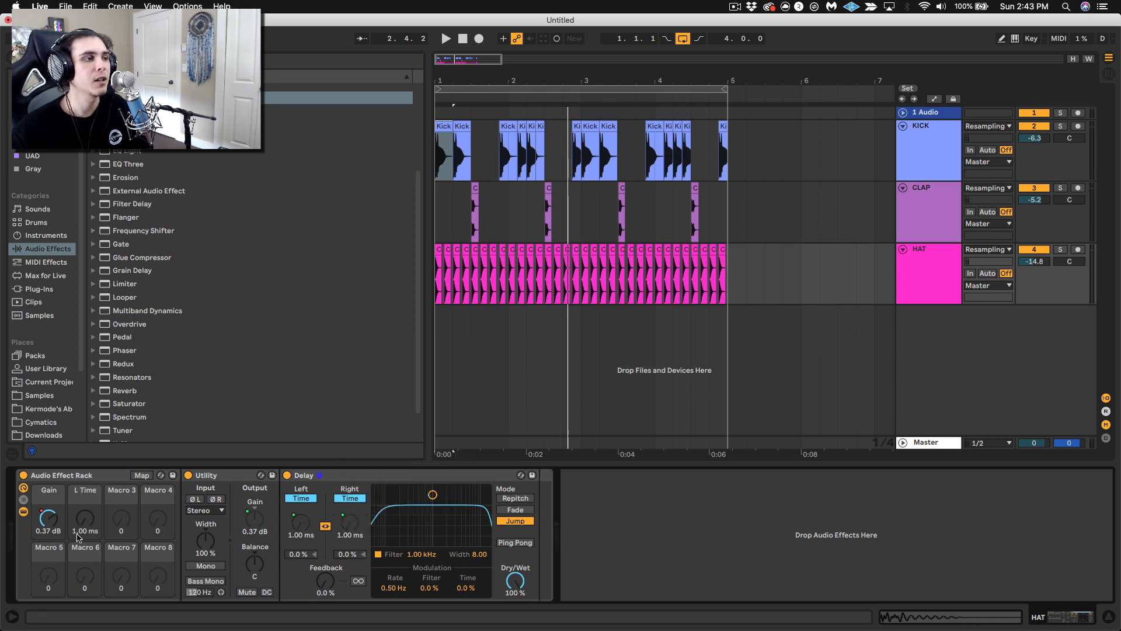
{"action": "left_click", "coordinate": [142, 475]}
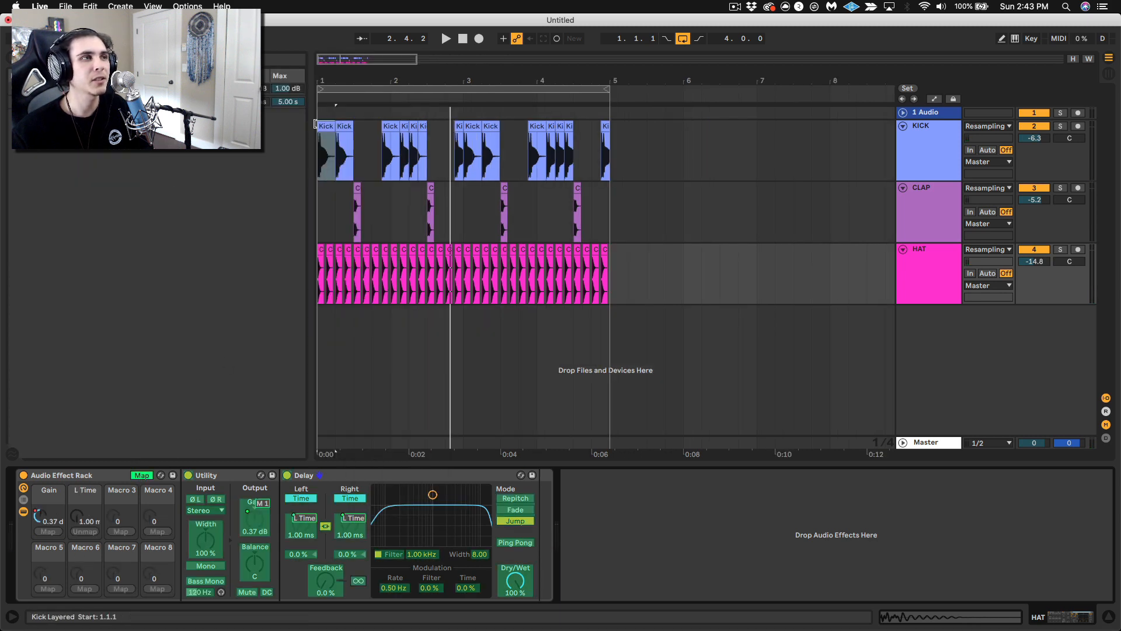
{"action": "left_click_drag", "start_coordinate": [288, 102], "coordinate": [288, 216]}
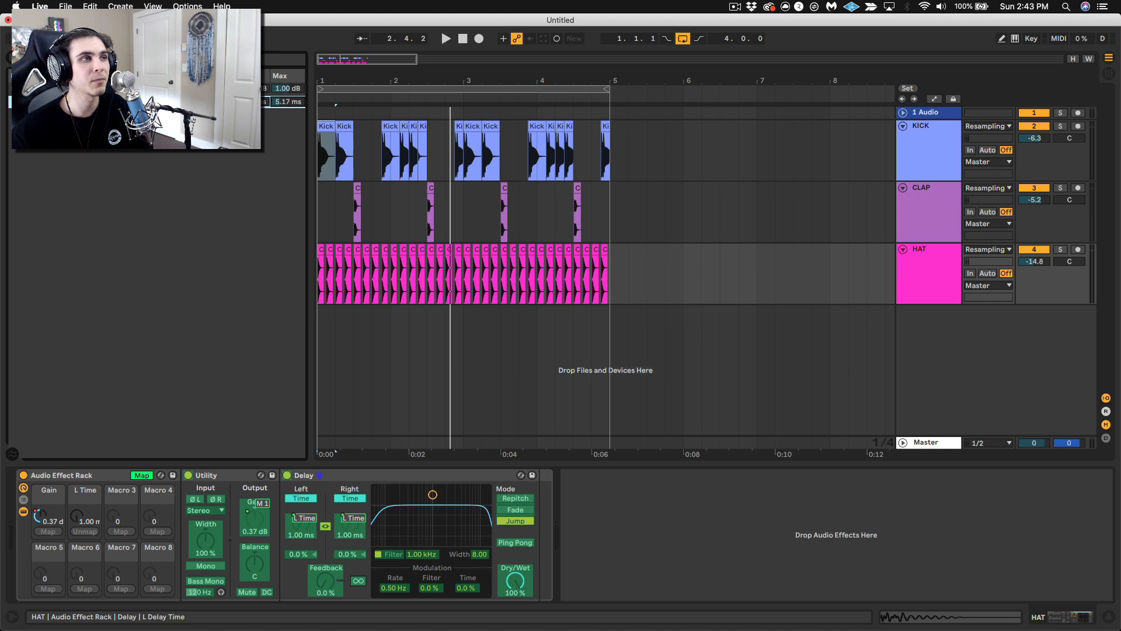
{"action": "left_click", "coordinate": [141, 475]}
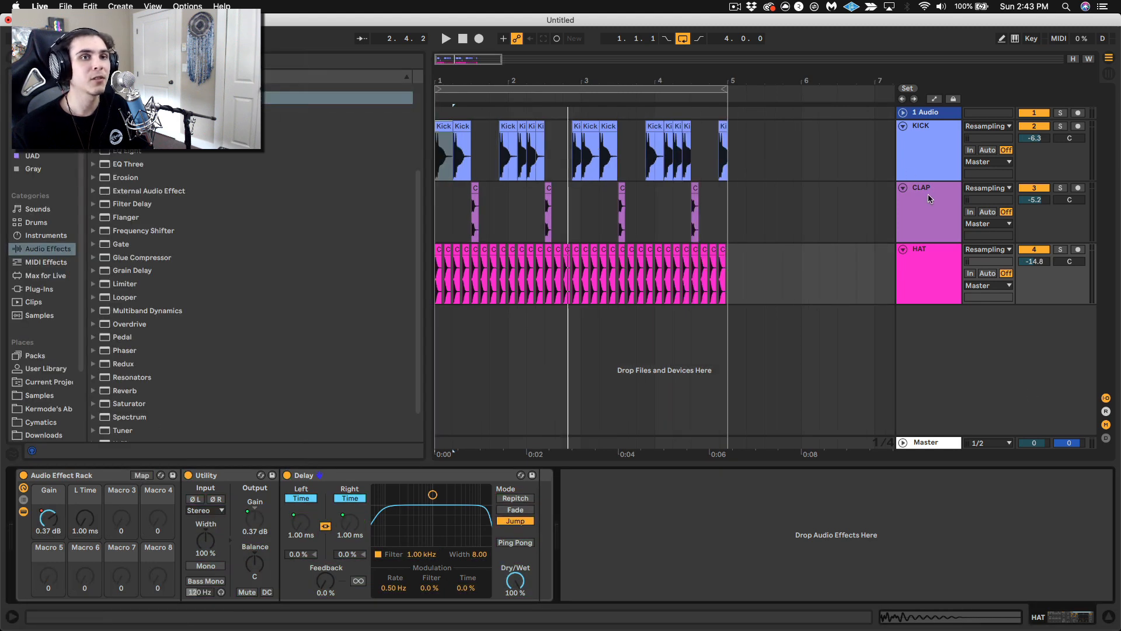
Step: Show the track delay settings and set the HAT track's delay to -2.00 ms
{"action": "left_click", "coordinate": [1104, 439]}
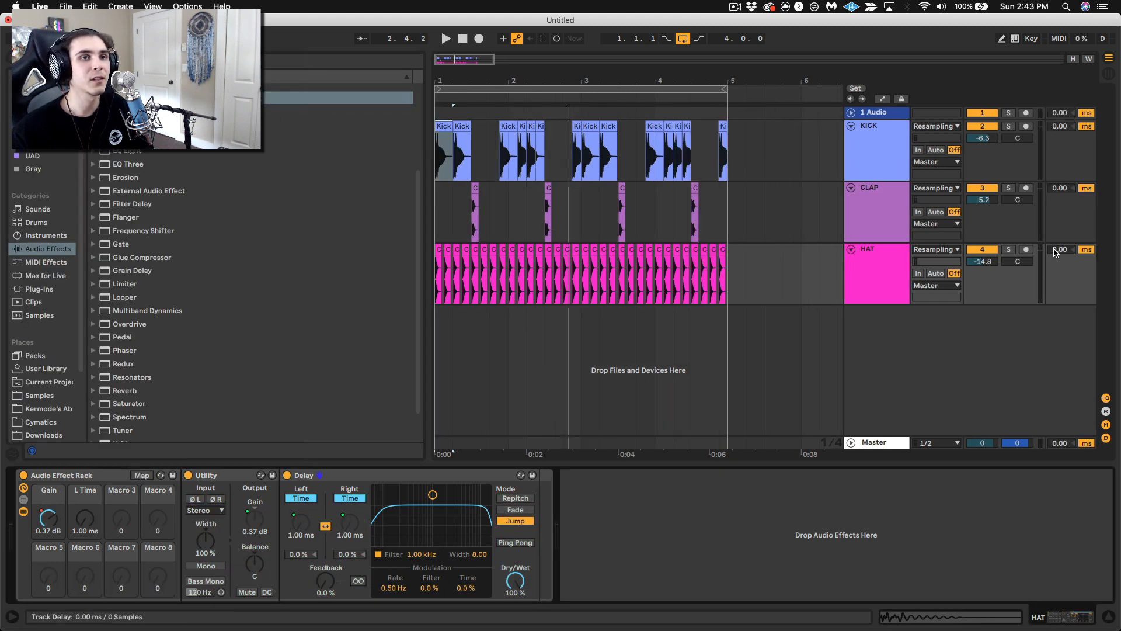
{"action": "mouse_move", "coordinate": [1060, 250]}
{"action": "left_mouse_down"}
{"action": "mouse_move", "coordinate": [1059, 265]}
{"action": "mouse_move", "coordinate": [1059, 244]}
{"action": "left_mouse_up"}
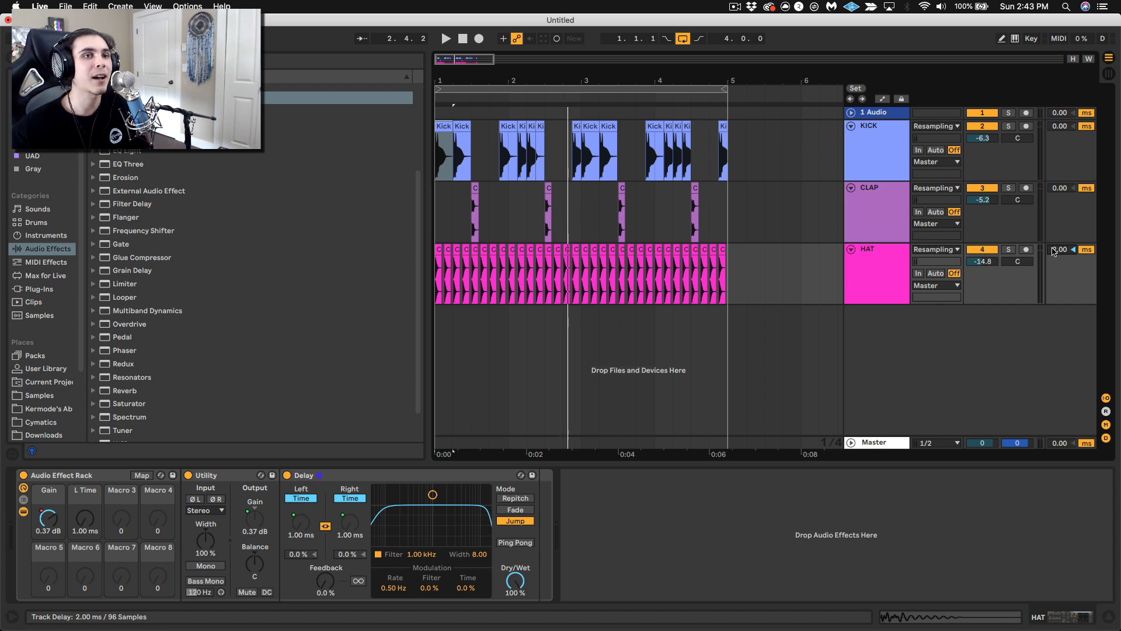
{"action": "key", "text": "Down"}
{"action": "key", "text": "Down"}
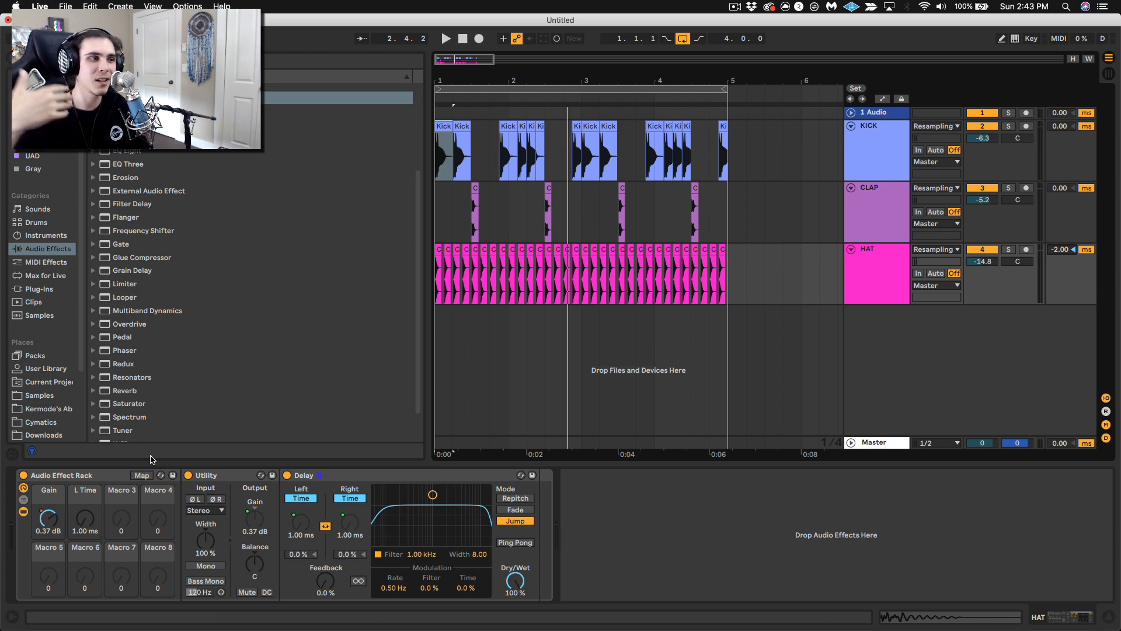
Step: Record automation of subtle L Time macro movements on the HAT track over the loop
{"action": "mouse_move", "coordinate": [84, 517]}
{"action": "left_mouse_down"}
{"action": "mouse_move", "coordinate": [85, 501]}
{"action": "mouse_move", "coordinate": [84, 531]}
{"action": "left_mouse_up"}
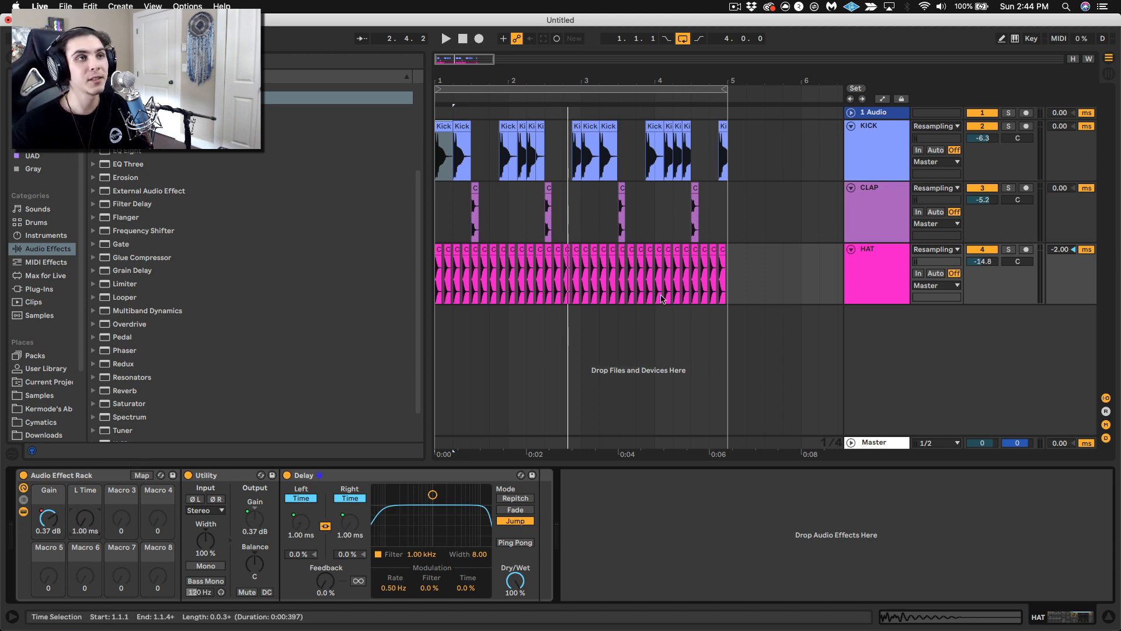
{"action": "left_click", "coordinate": [479, 39]}
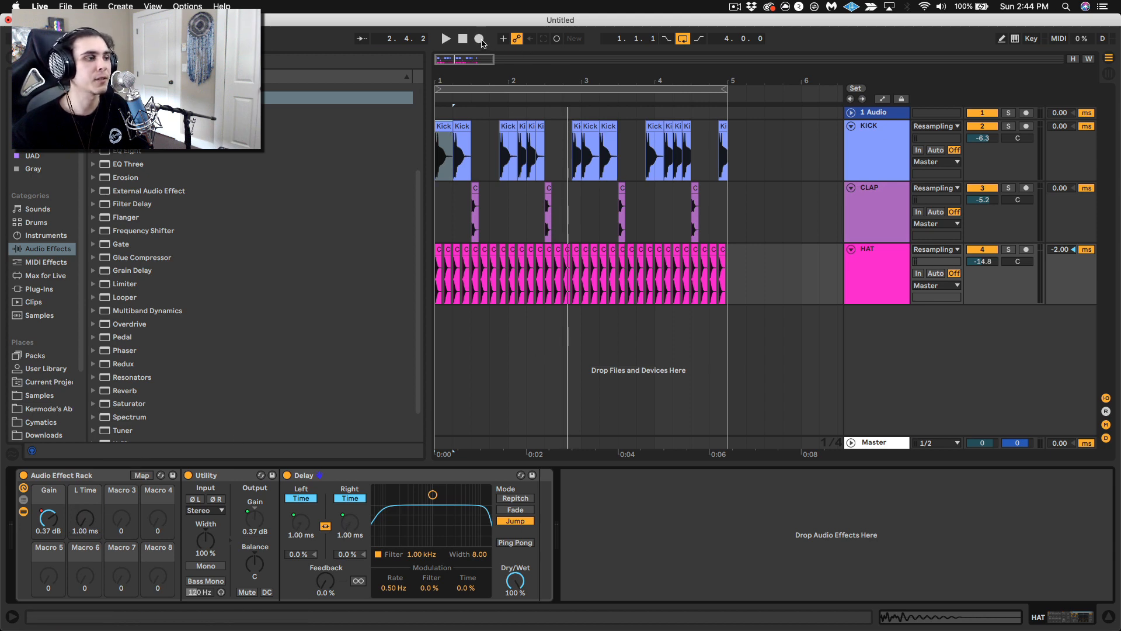
{"action": "mouse_move", "coordinate": [84, 518]}
{"action": "left_mouse_down"}
{"action": "mouse_move", "coordinate": [84, 468]}
{"action": "mouse_move", "coordinate": [85, 516]}
{"action": "left_mouse_up"}
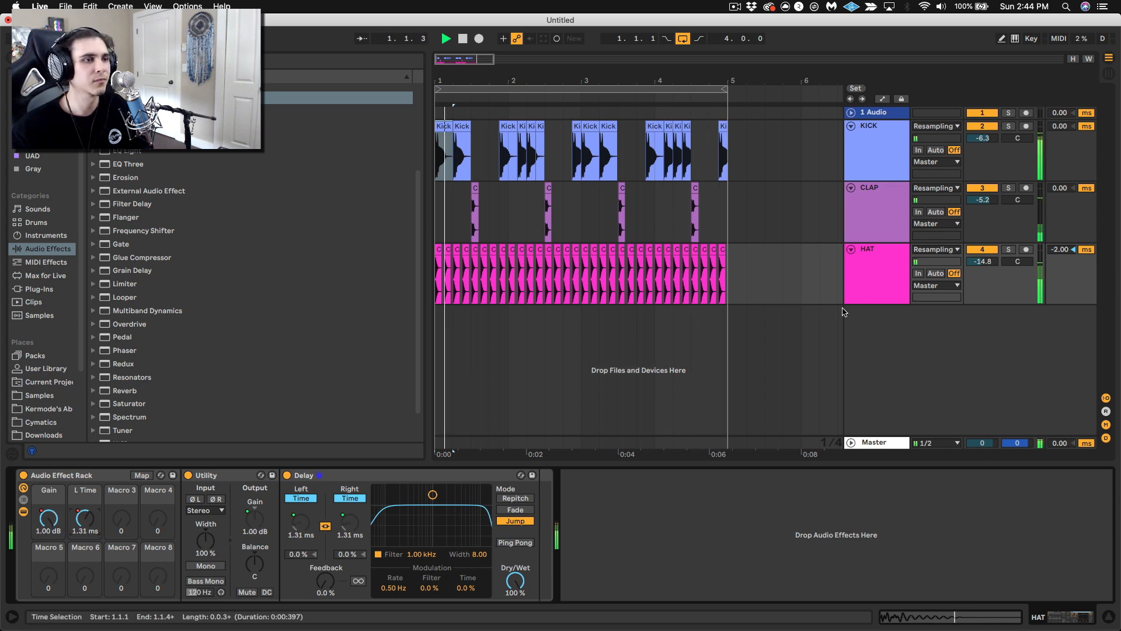
Step: Solo the HAT track during playback to check the recorded delay-time variations
{"action": "left_click", "coordinate": [1010, 249]}
{"action": "key", "text": "space"}
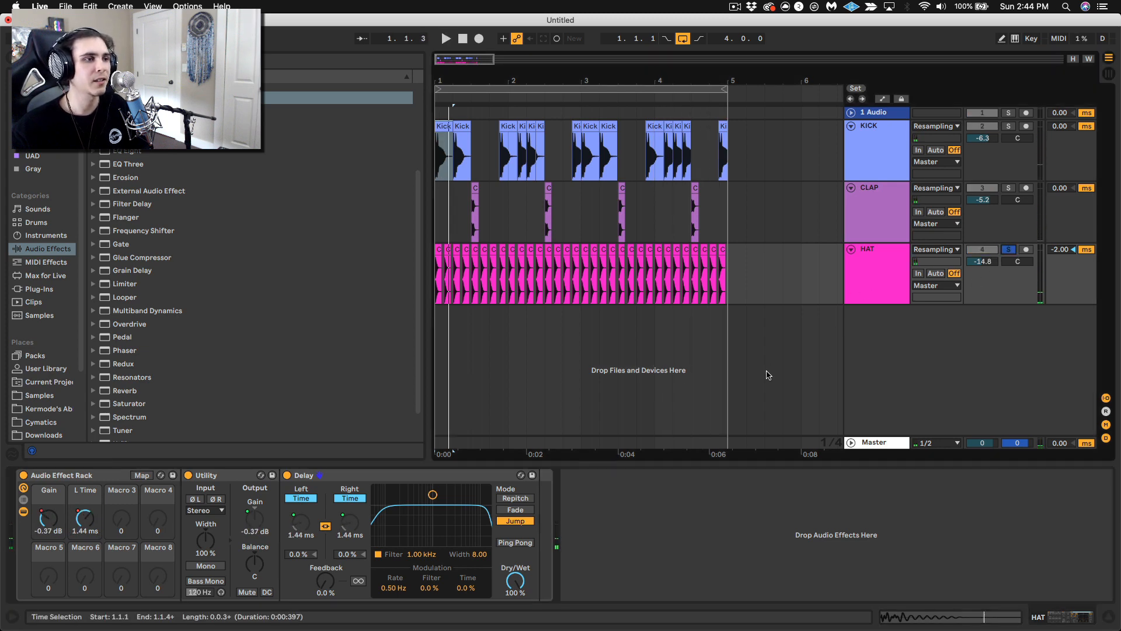
{"action": "key", "text": "space"}
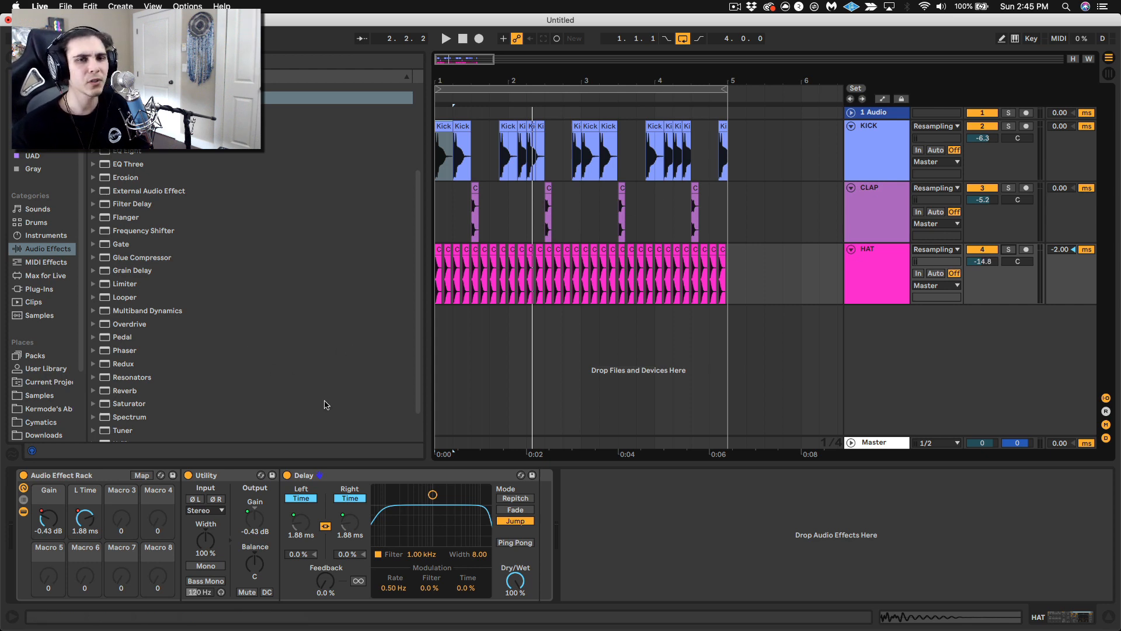
Step: Add a Frequency Shifter after the Delay in the HAT rack and map its Fine control to Macro 3
{"action": "left_click_drag", "start_coordinate": [123, 230], "coordinate": [534, 542]}
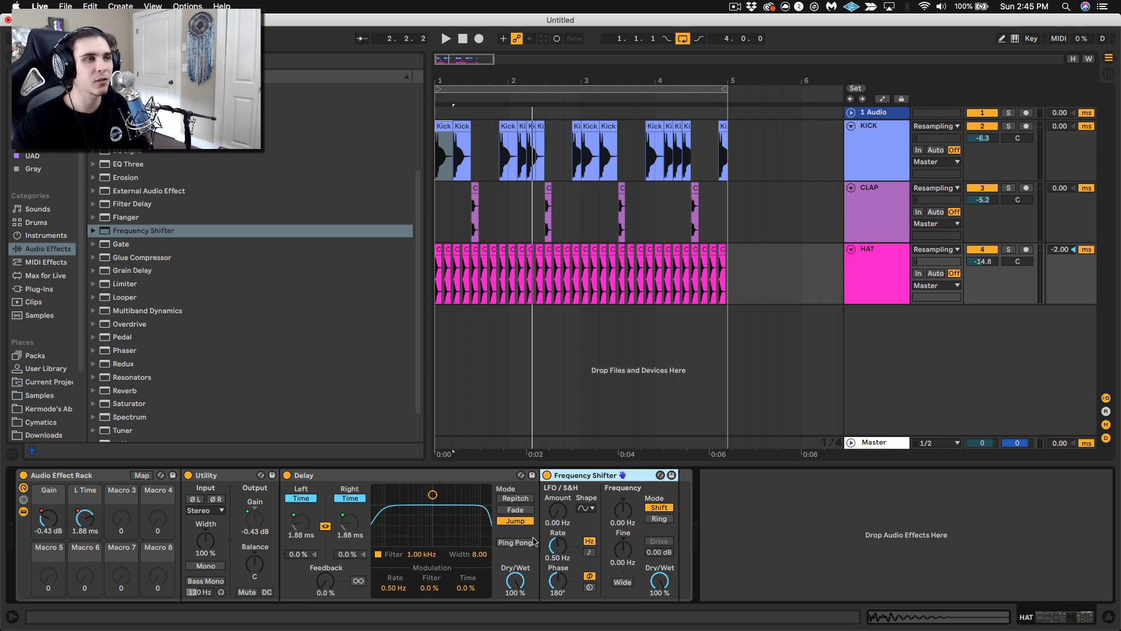
{"action": "key", "text": "super+m"}
{"action": "key", "text": "super+m"}
{"action": "right_click", "coordinate": [627, 550]}
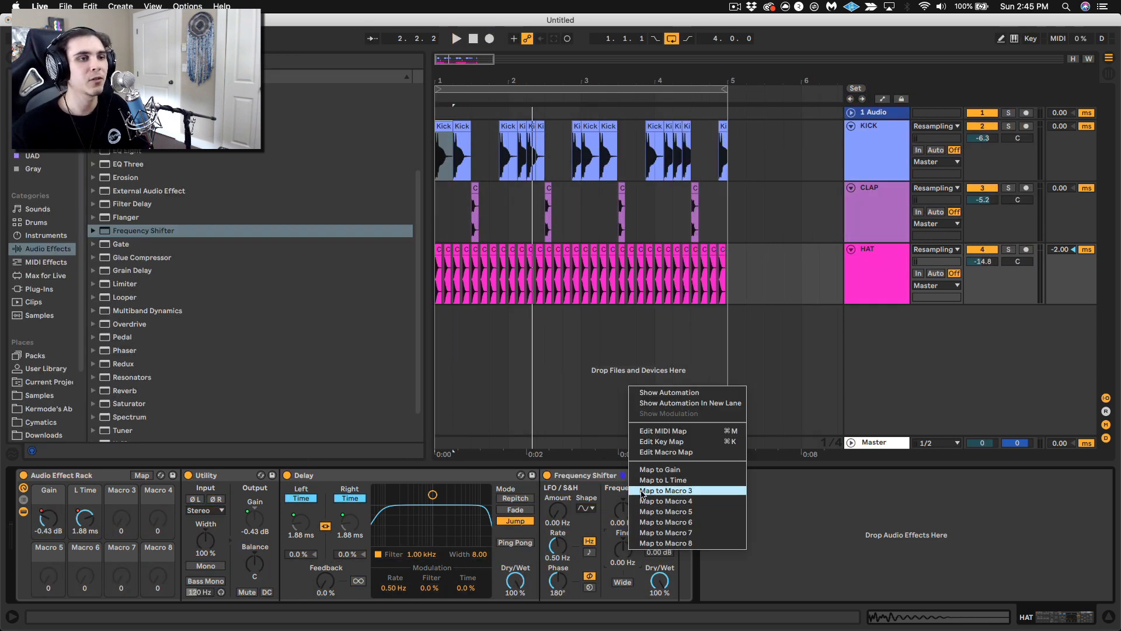
{"action": "left_click", "coordinate": [642, 491]}
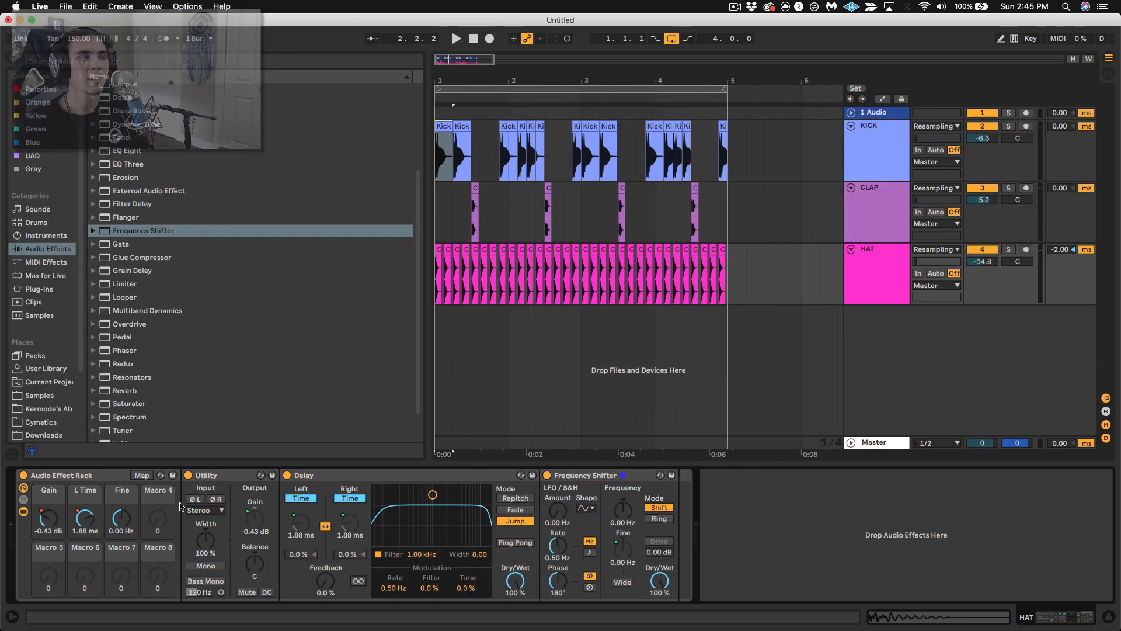
Step: Limit the Fine macro mapping to a range of -11.1 Hz to 11.1 Hz
{"action": "left_click", "coordinate": [141, 474]}
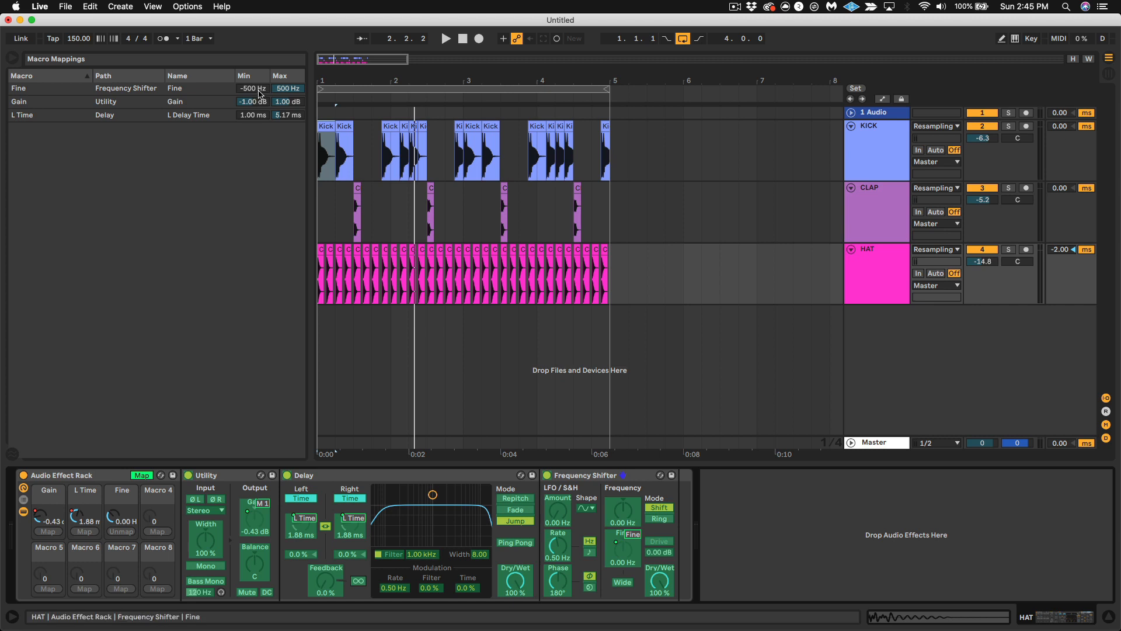
{"action": "left_click_drag", "start_coordinate": [260, 93], "coordinate": [260, 70]}
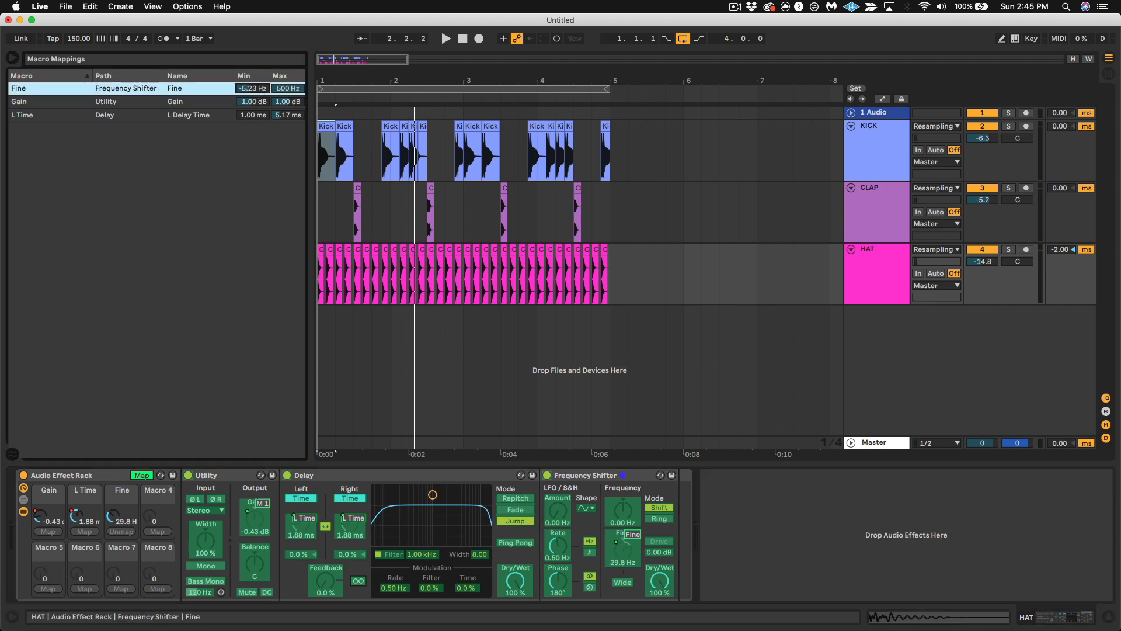
{"action": "mouse_move", "coordinate": [288, 89]}
{"action": "left_mouse_down"}
{"action": "mouse_move", "coordinate": [288, 117]}
{"action": "mouse_move", "coordinate": [288, 70]}
{"action": "left_mouse_up"}
{"action": "left_click", "coordinate": [141, 475]}
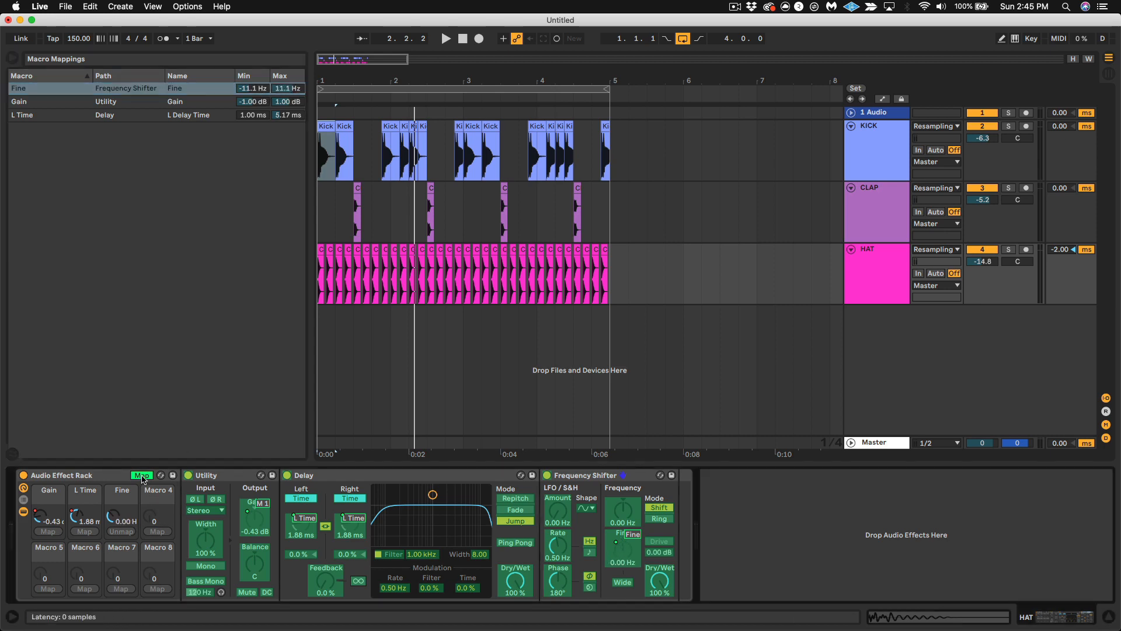
Step: Record automation of the Fine macro on the HAT track over the playing loop, and stop playback
{"action": "left_click", "coordinate": [480, 38]}
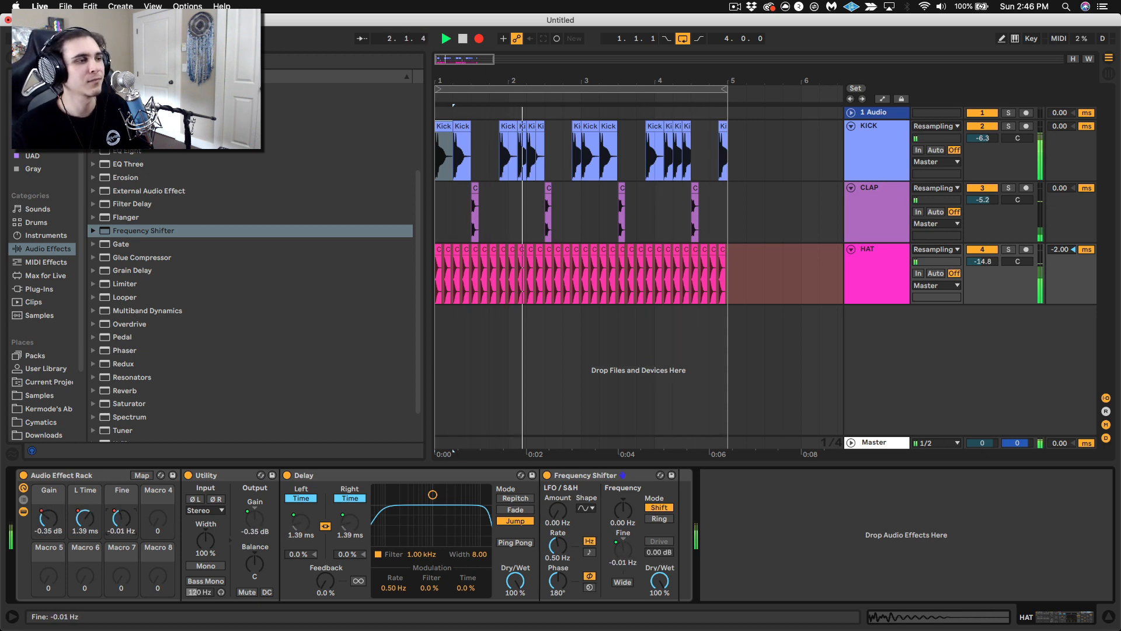
{"action": "left_click", "coordinate": [524, 350]}
{"action": "key", "text": "space"}
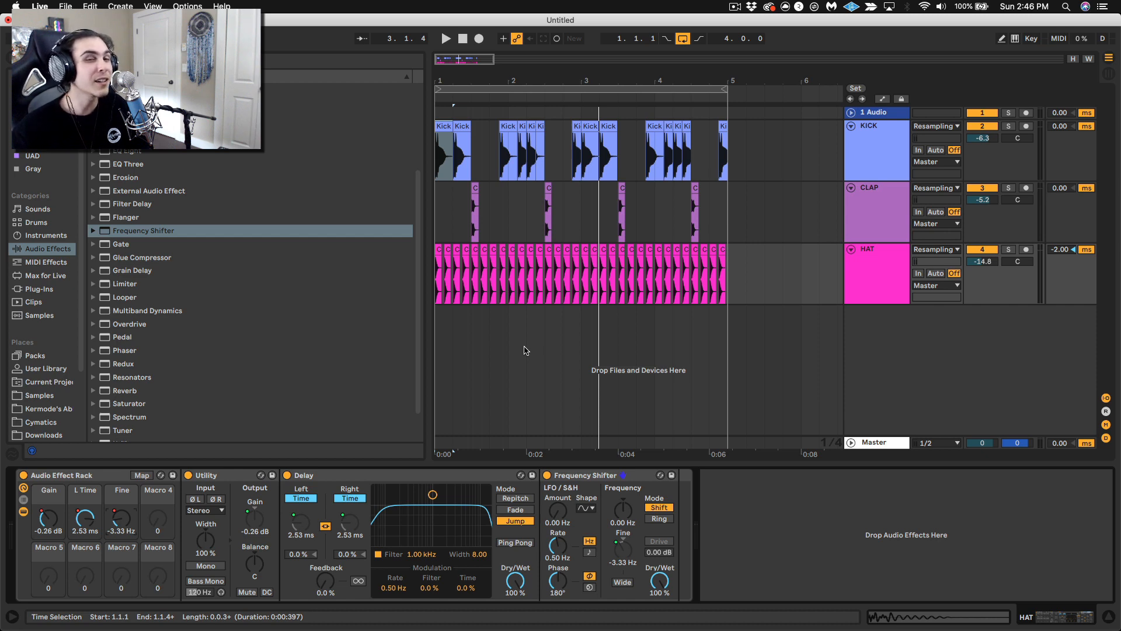
Step: Add an Overdrive after the Frequency Shifter in the rack, with 100% Dry/Wet and a filter bandwidth of 9.00
{"action": "scroll", "coordinate": [146, 302], "scroll_direction": "up", "scroll_amount": 3}
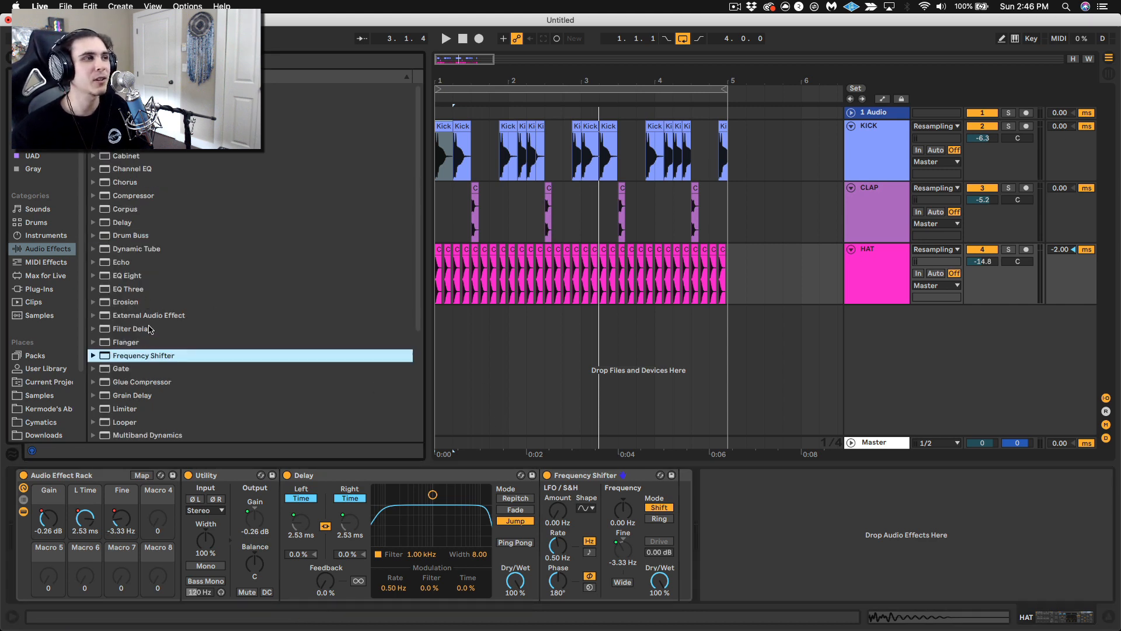
{"action": "scroll", "coordinate": [151, 322], "scroll_direction": "down", "scroll_amount": 4}
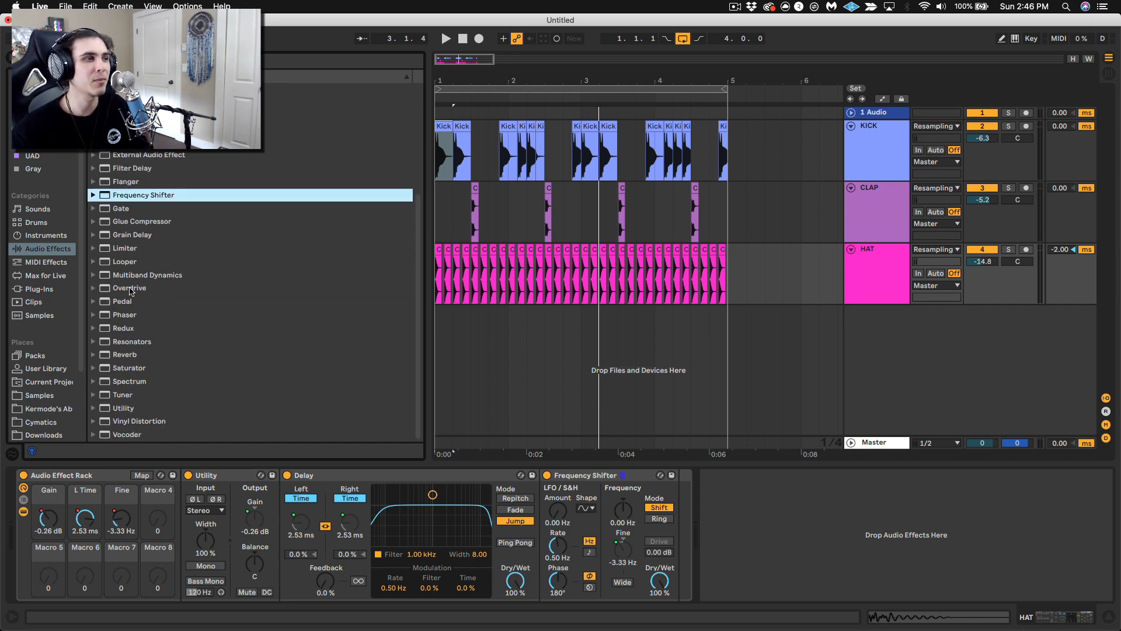
{"action": "left_click_drag", "start_coordinate": [130, 288], "coordinate": [691, 515]}
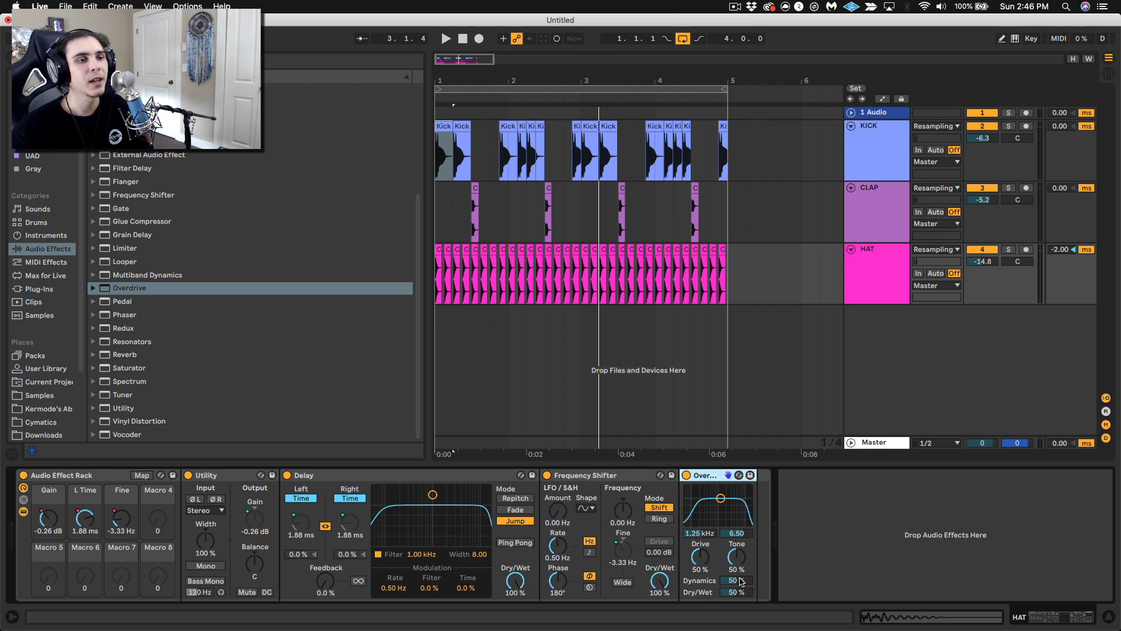
{"action": "left_click_drag", "start_coordinate": [737, 592], "coordinate": [736, 514]}
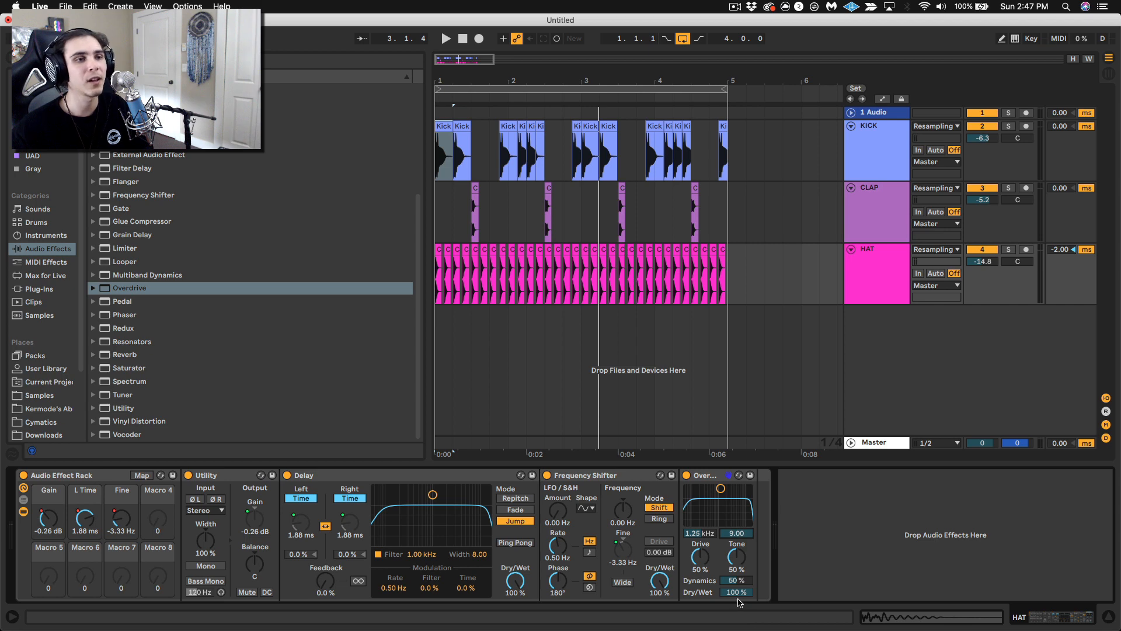
Step: Adjust the Overdrive while auditioning the loop, with Drive at 21%, Dynamics at 48% and Tone at 100%
{"action": "key", "text": "space"}
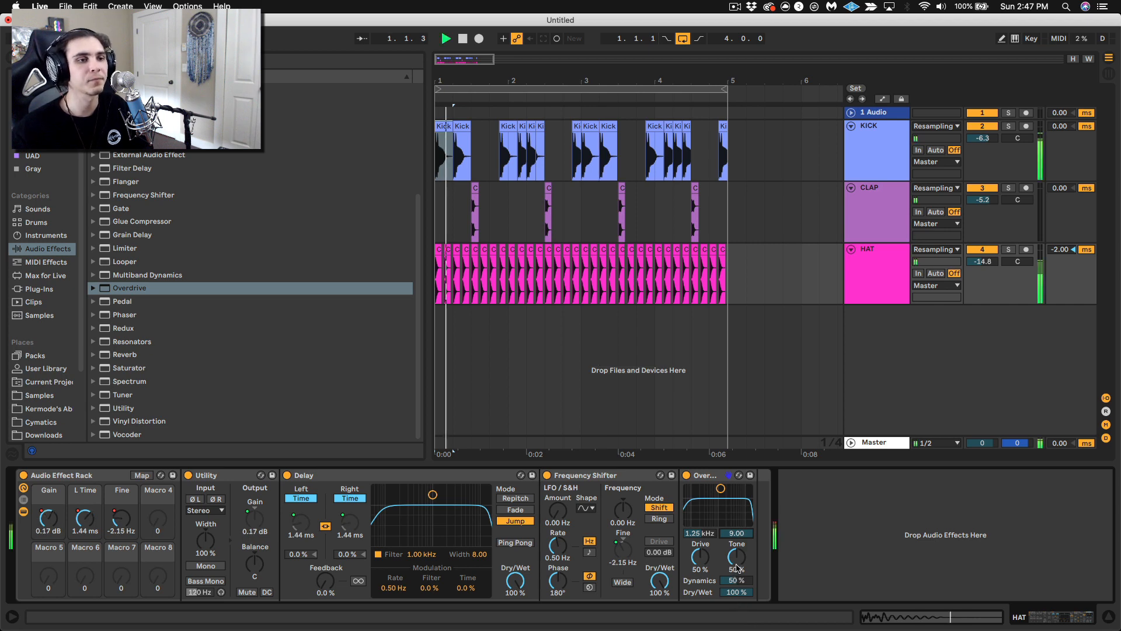
{"action": "left_click_drag", "start_coordinate": [706, 559], "coordinate": [706, 561]}
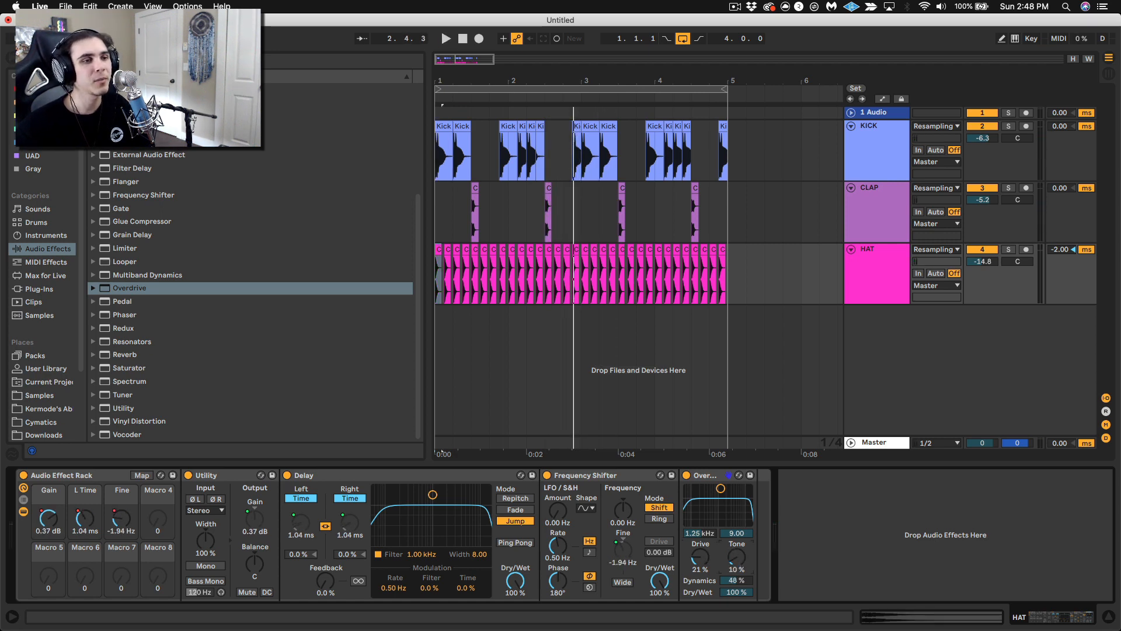
{"action": "left_click_drag", "start_coordinate": [736, 557], "coordinate": [737, 540]}
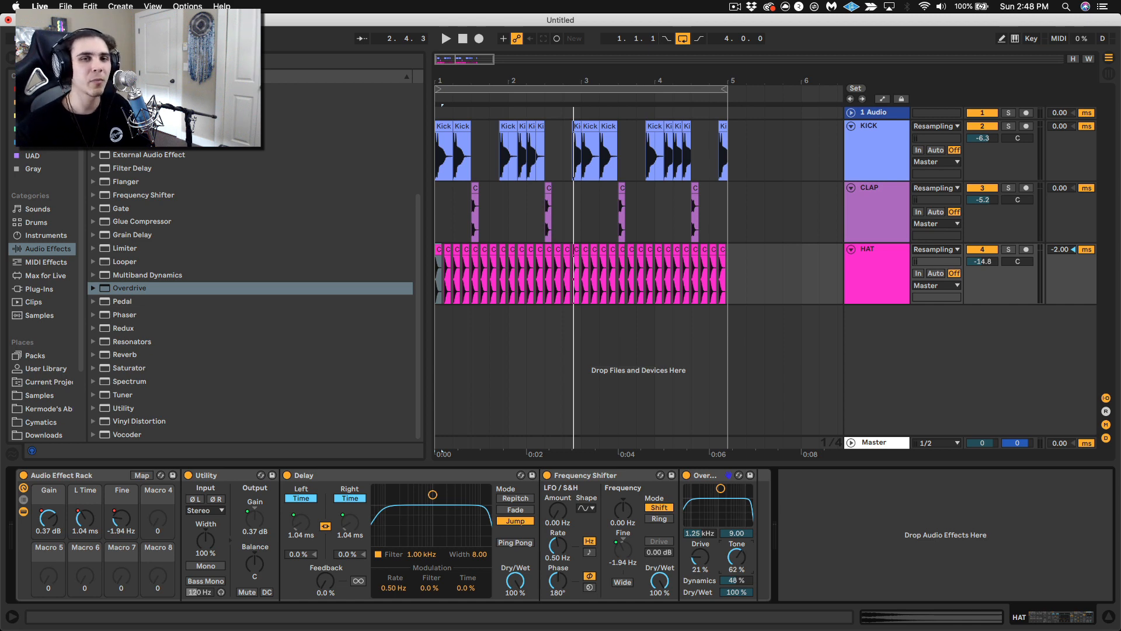
{"action": "left_click_drag", "start_coordinate": [736, 557], "coordinate": [734, 616]}
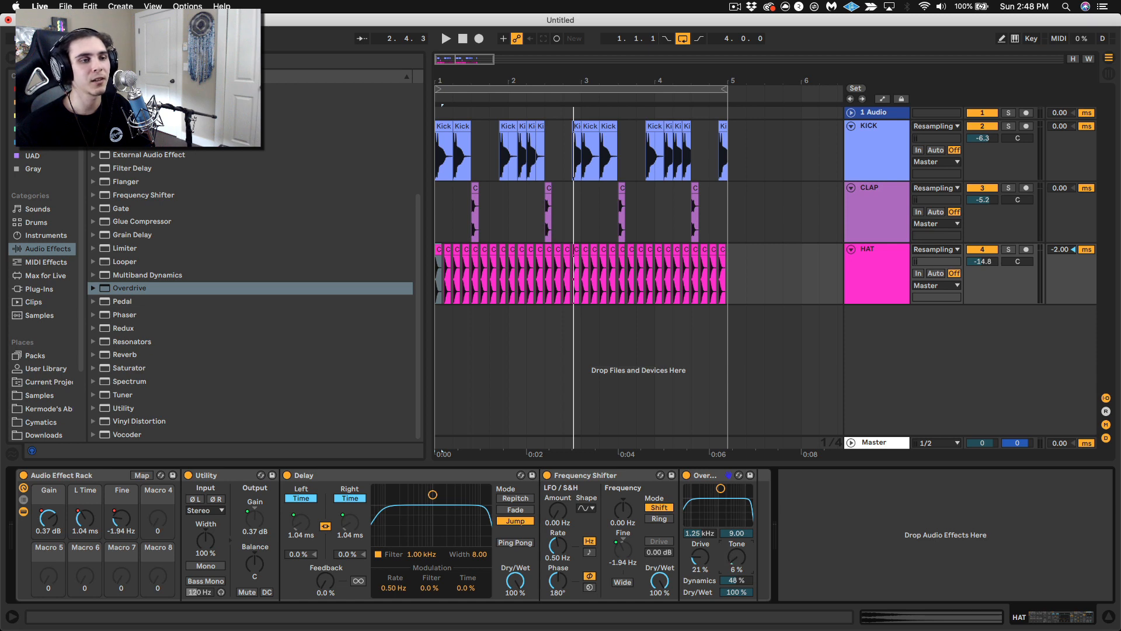
{"action": "key", "text": "space"}
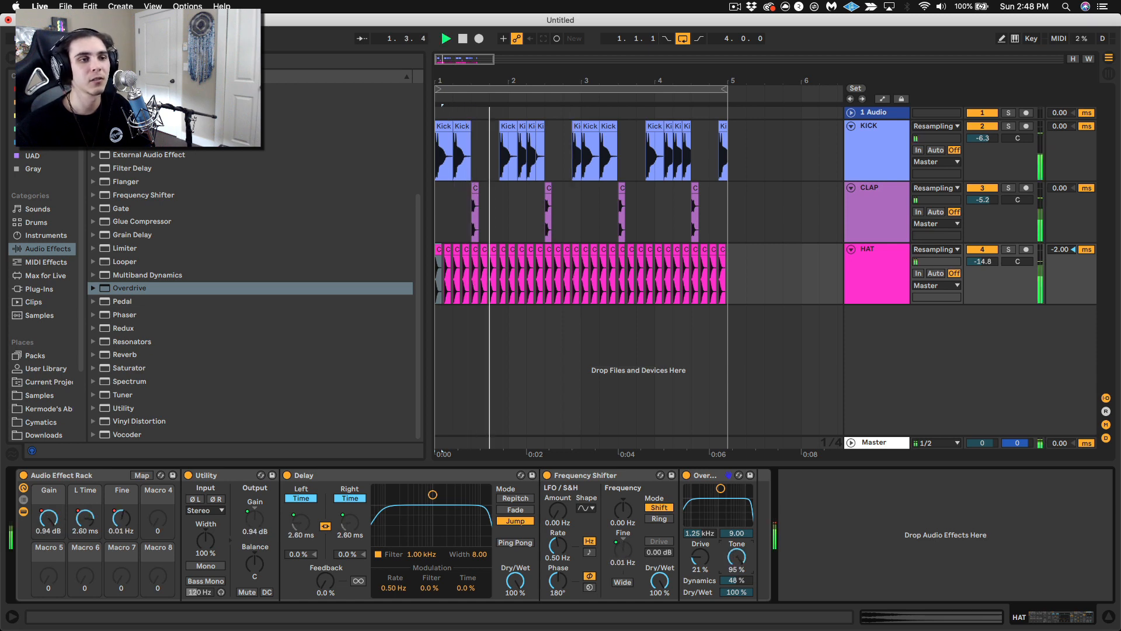
{"action": "left_click_drag", "start_coordinate": [736, 557], "coordinate": [736, 526]}
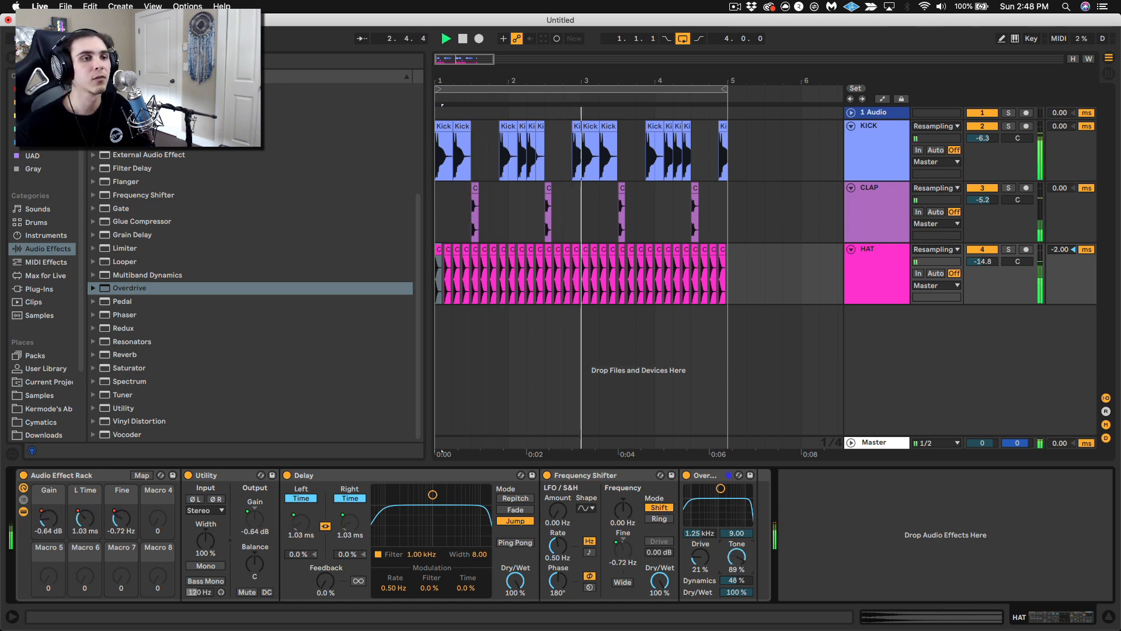
{"action": "key", "text": "space"}
Step: Map the Overdrive's Tone and Dry/Wet controls together to Macro 4
{"action": "right_click", "coordinate": [736, 562]}
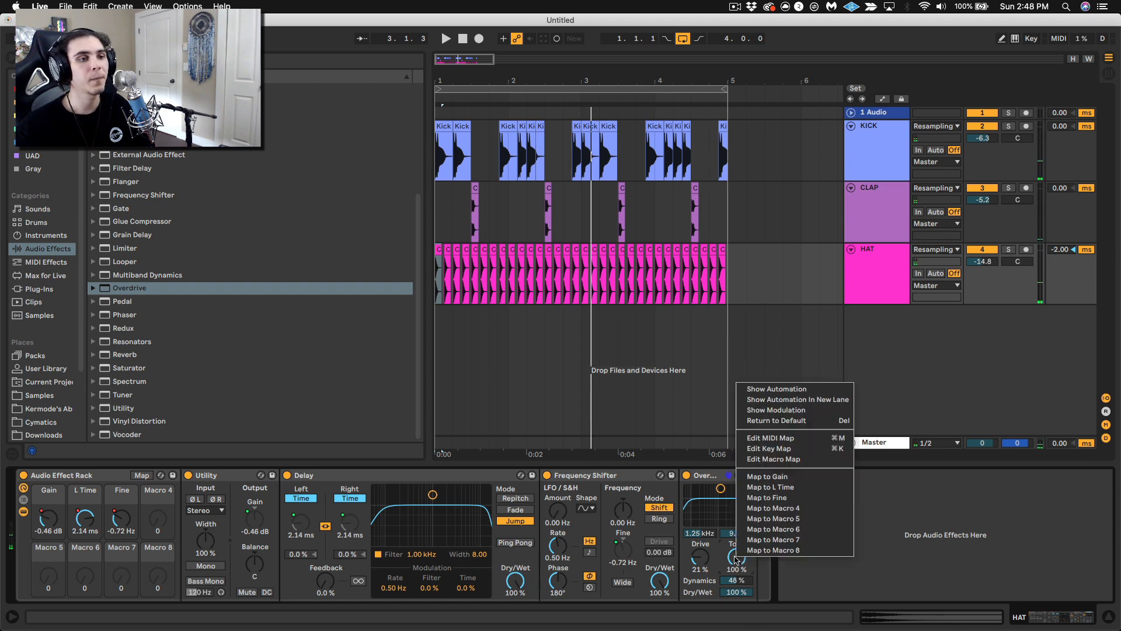
{"action": "left_click", "coordinate": [763, 508]}
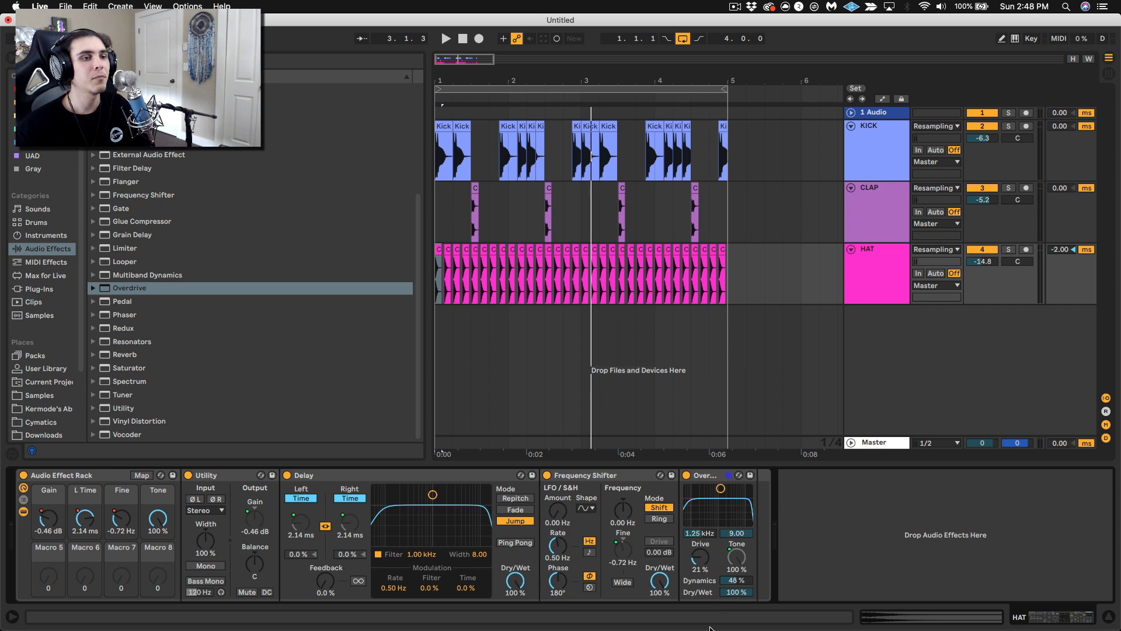
{"action": "right_click", "coordinate": [730, 591]}
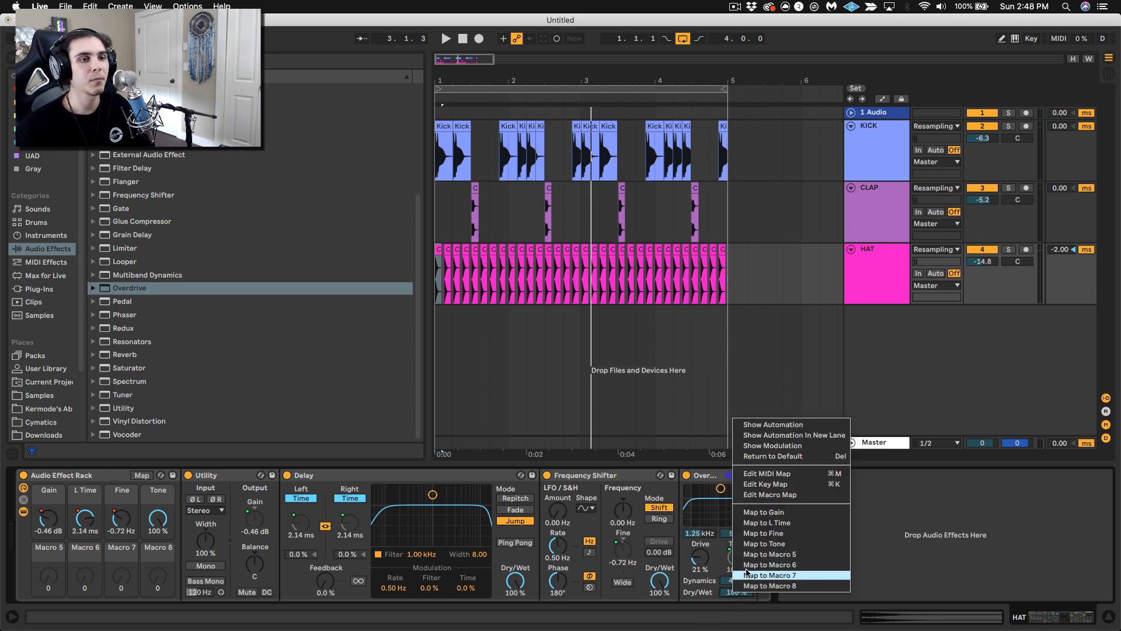
{"action": "left_click", "coordinate": [759, 544]}
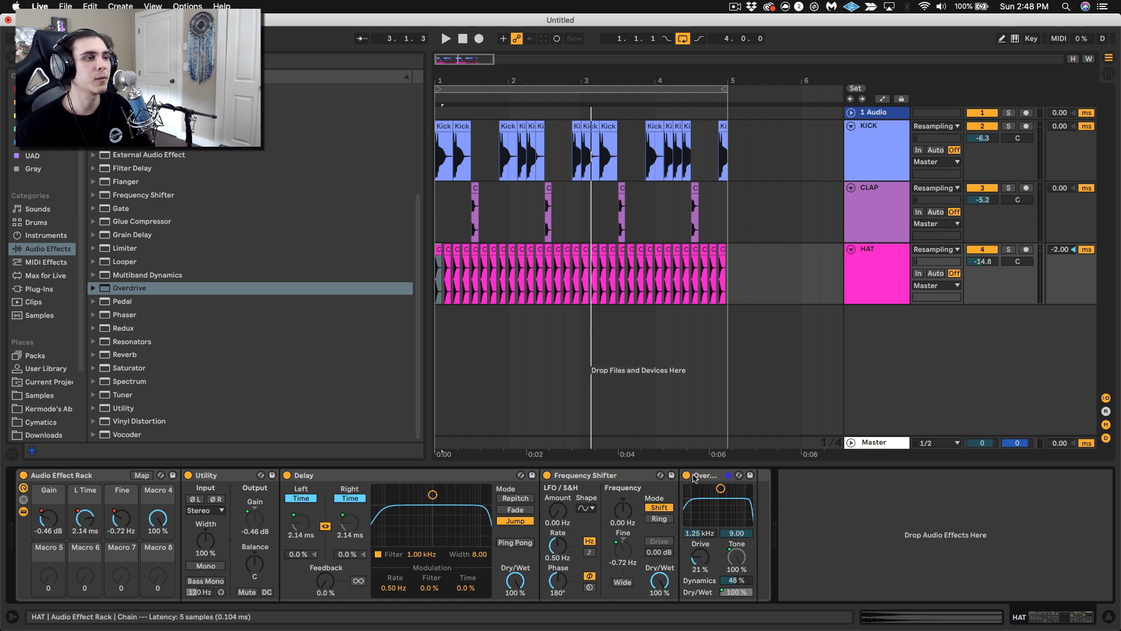
Step: Limit the maximum of the Overdrive's Dry/Wet mapping on Macro 4 to 6%
{"action": "left_click", "coordinate": [142, 474]}
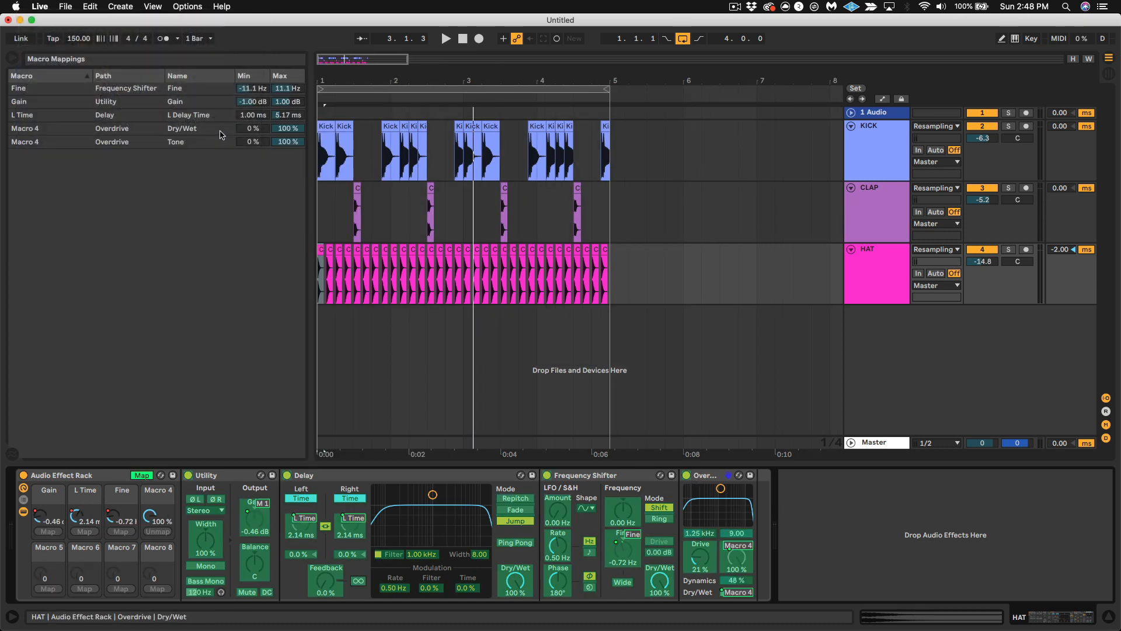
{"action": "left_click_drag", "start_coordinate": [250, 129], "coordinate": [250, 125]}
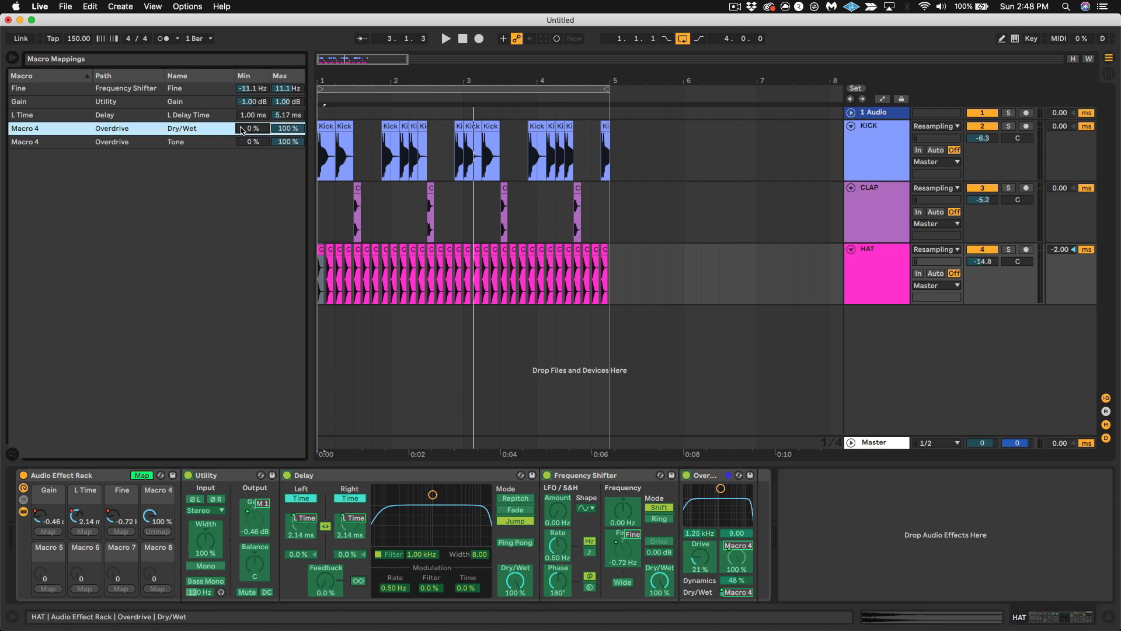
{"action": "left_click_drag", "start_coordinate": [287, 128], "coordinate": [288, 137]}
{"action": "left_click", "coordinate": [140, 475]}
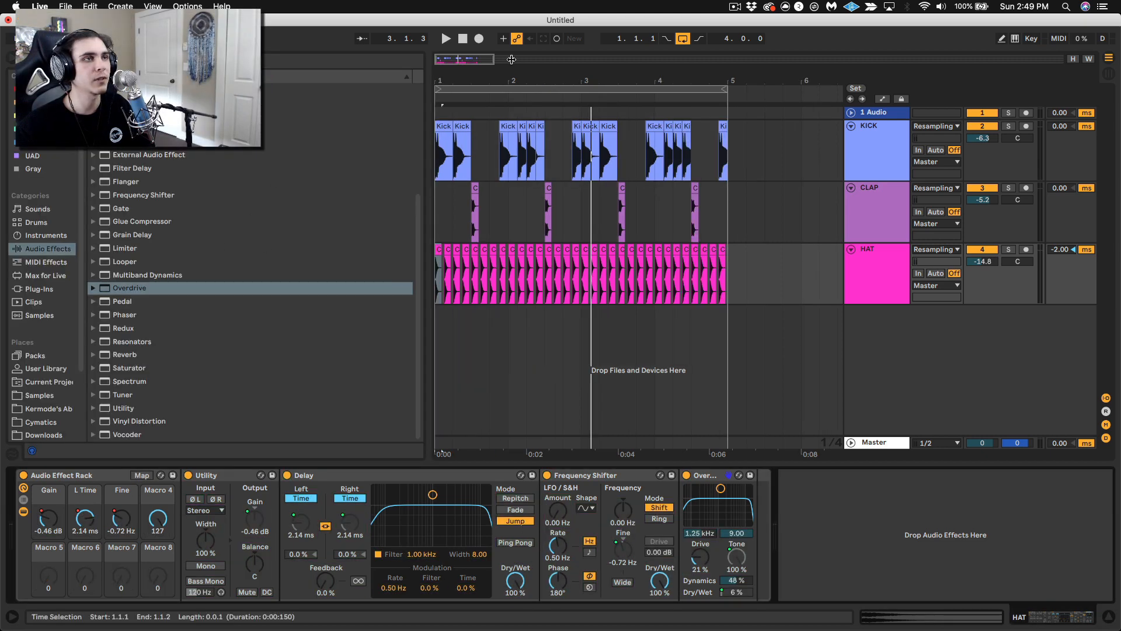
Step: Record automation of Macro 4 on the HAT track over the playing loop, and stop playback
{"action": "left_click", "coordinate": [477, 39]}
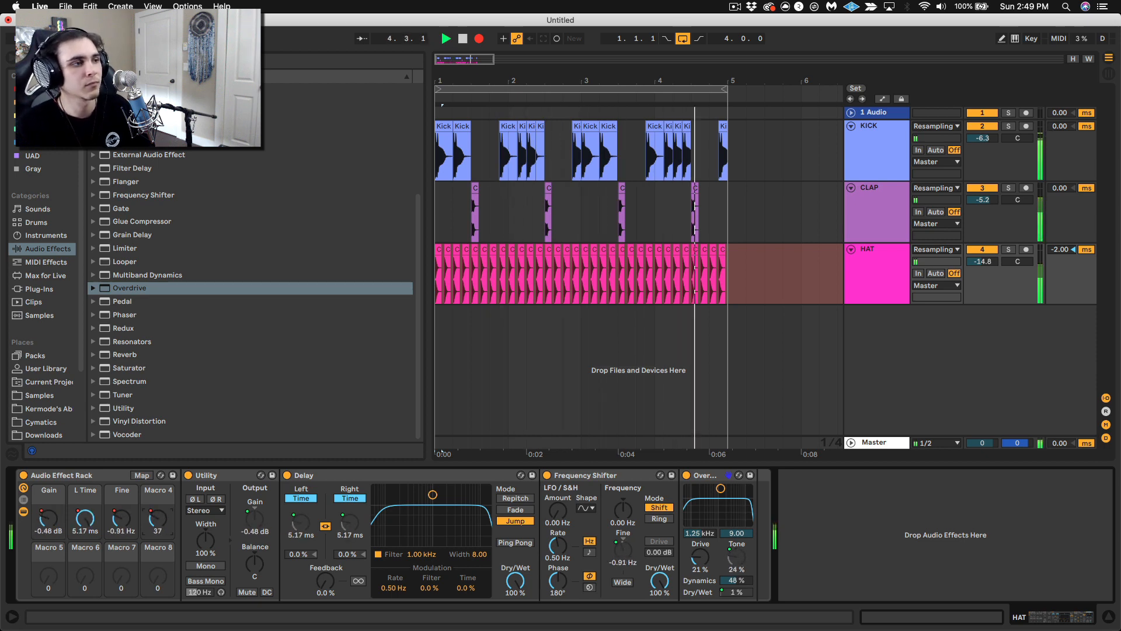
{"action": "key", "text": "space"}
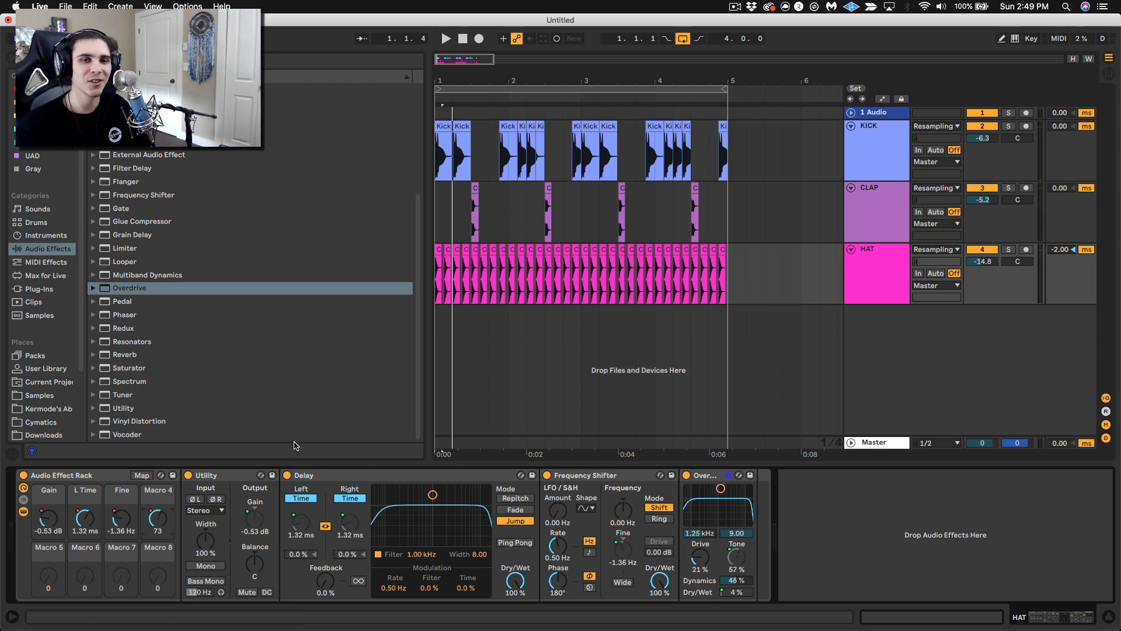
Step: Audition the full loop with the hat variations active, and bypass the Audio Effect Rack on the HAT track for comparison
{"action": "key", "text": "space"}
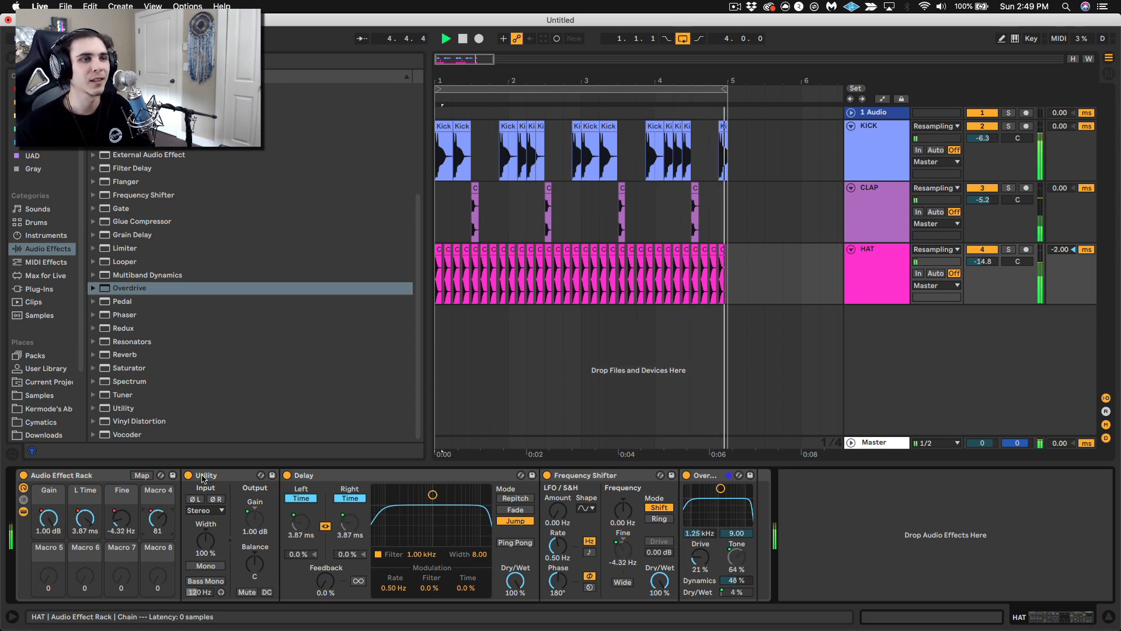
{"action": "key", "text": "space"}
{"action": "left_click", "coordinate": [23, 476]}
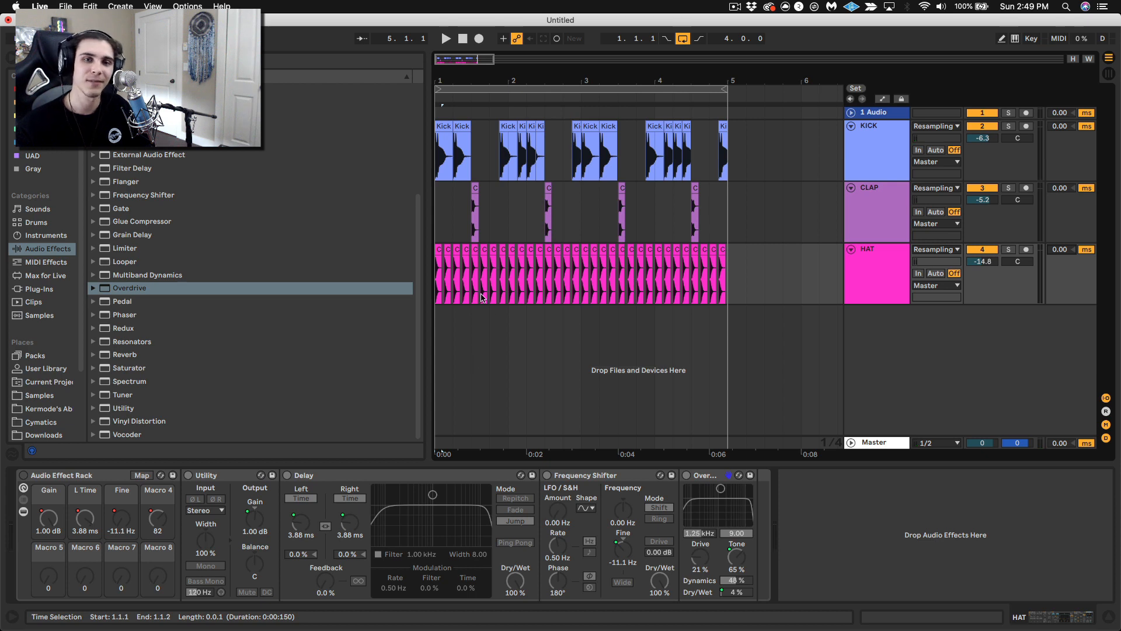
Step: Set the HAT track's delay to -2.00 ms while the loop plays, and stop playback
{"action": "key", "text": "space"}
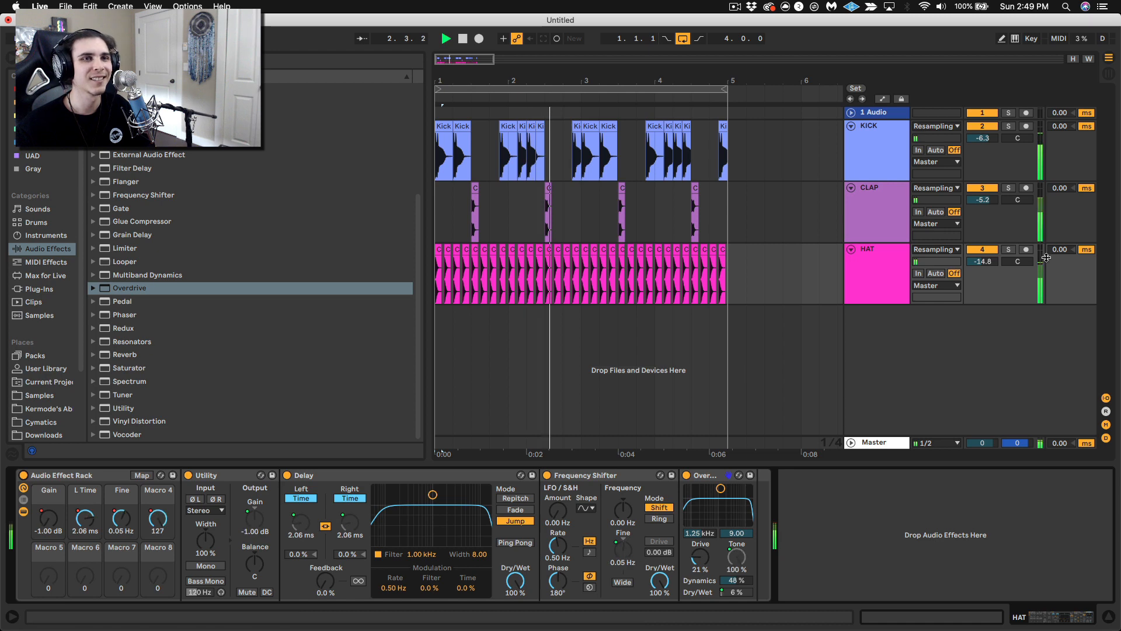
{"action": "left_click_drag", "start_coordinate": [1058, 249], "coordinate": [1055, 256]}
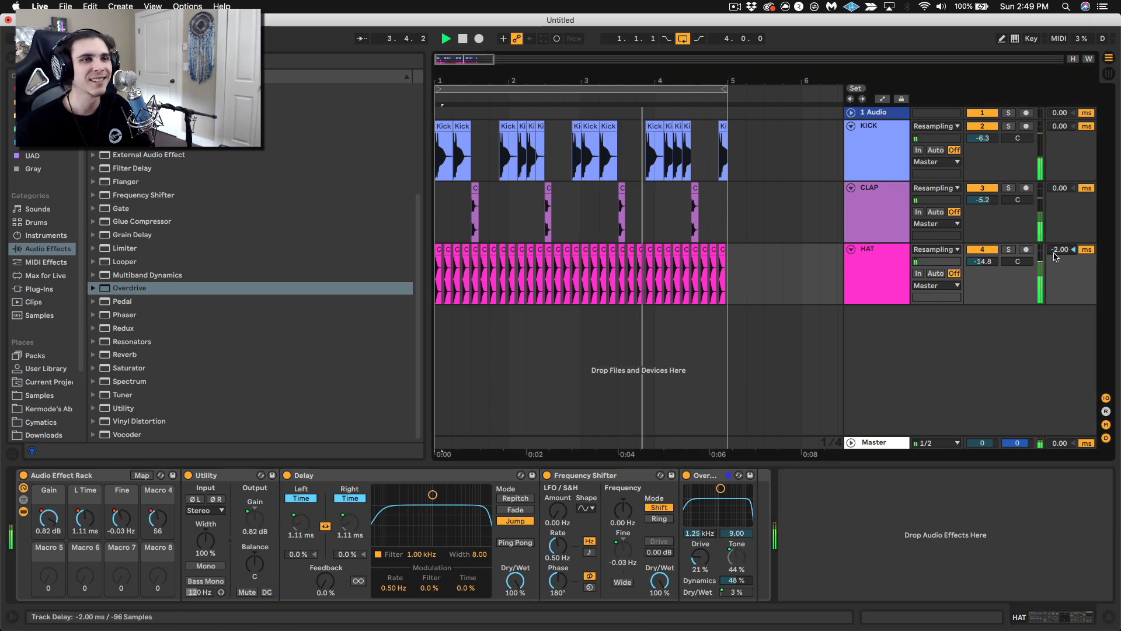
{"action": "key", "text": "space"}
Step: Solo the HAT track and audition its automated variations from the start of the loop
{"action": "left_click", "coordinate": [1008, 249]}
{"action": "left_click", "coordinate": [439, 272]}
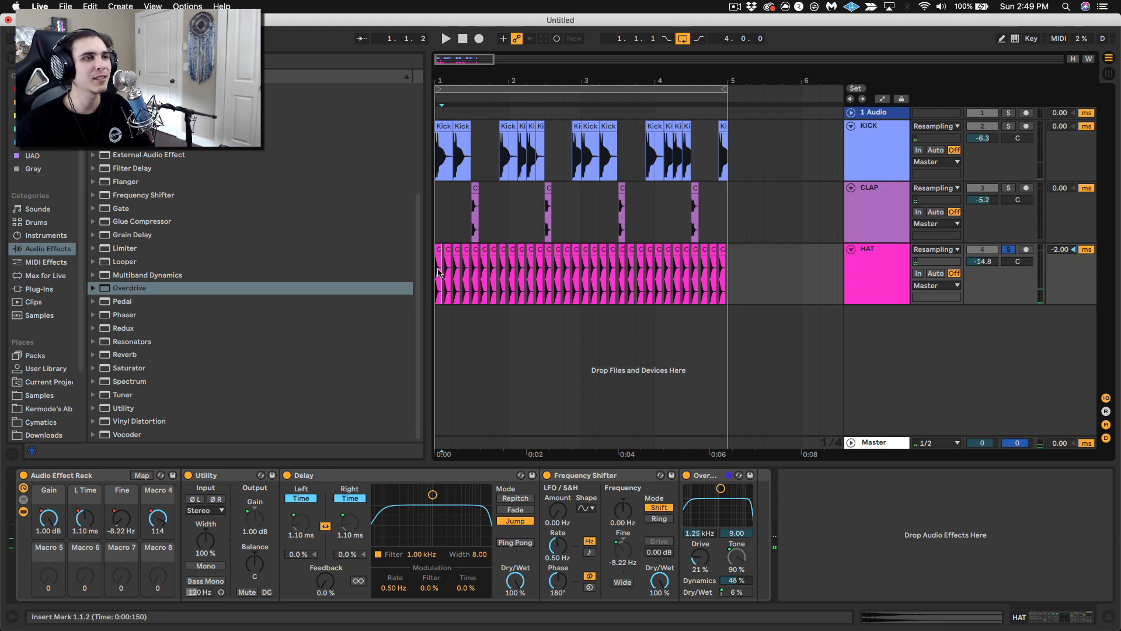
{"action": "key", "text": "space"}
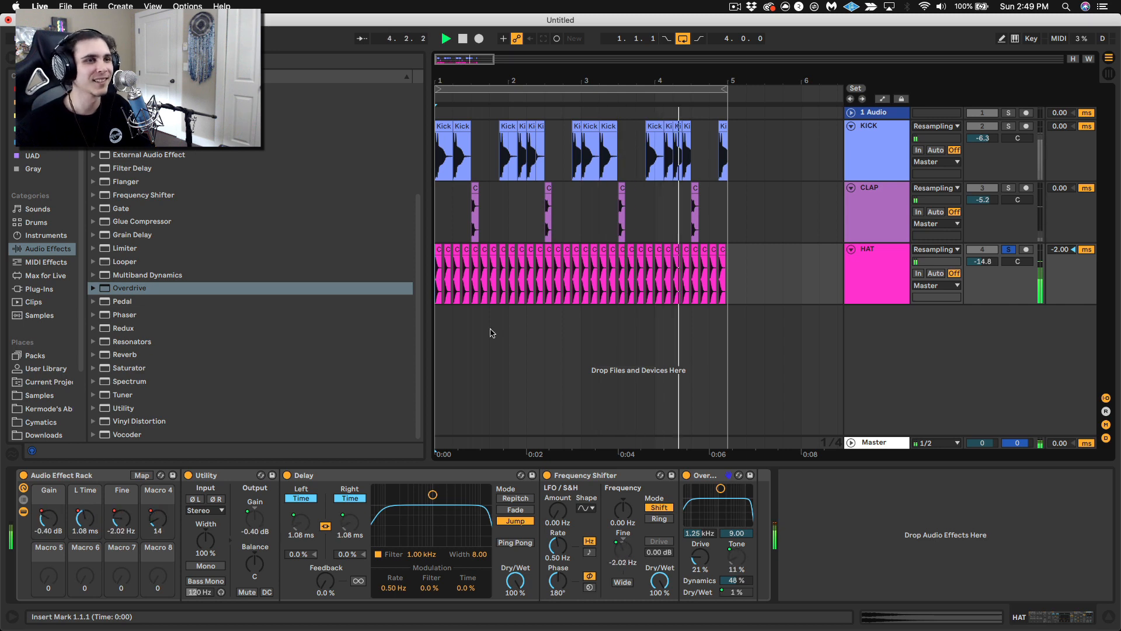
{"action": "key", "text": "space"}
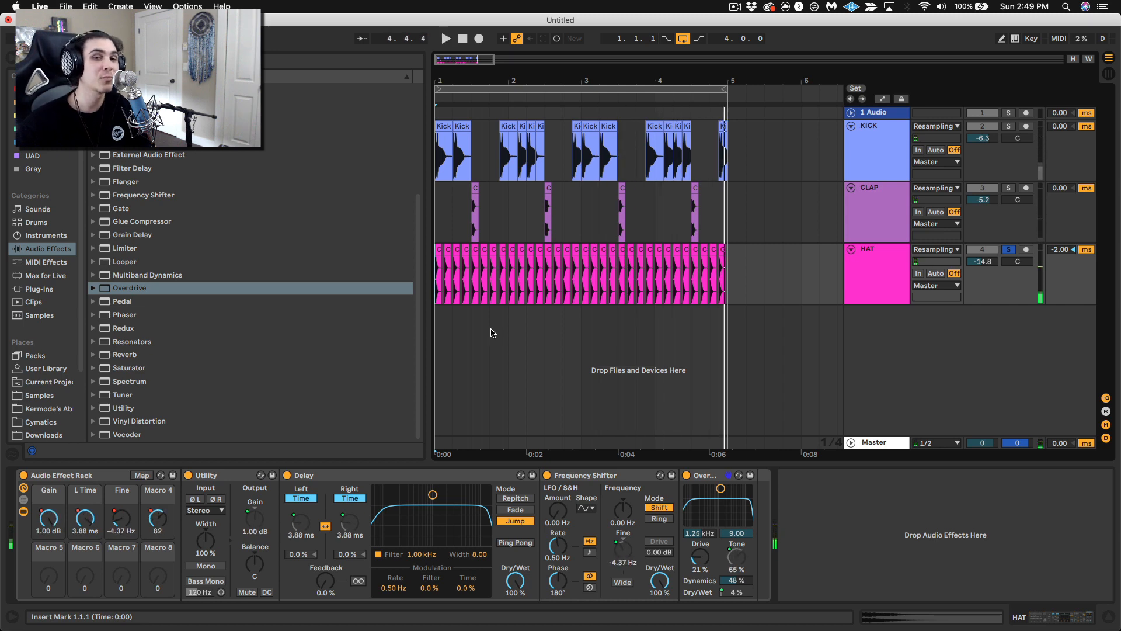